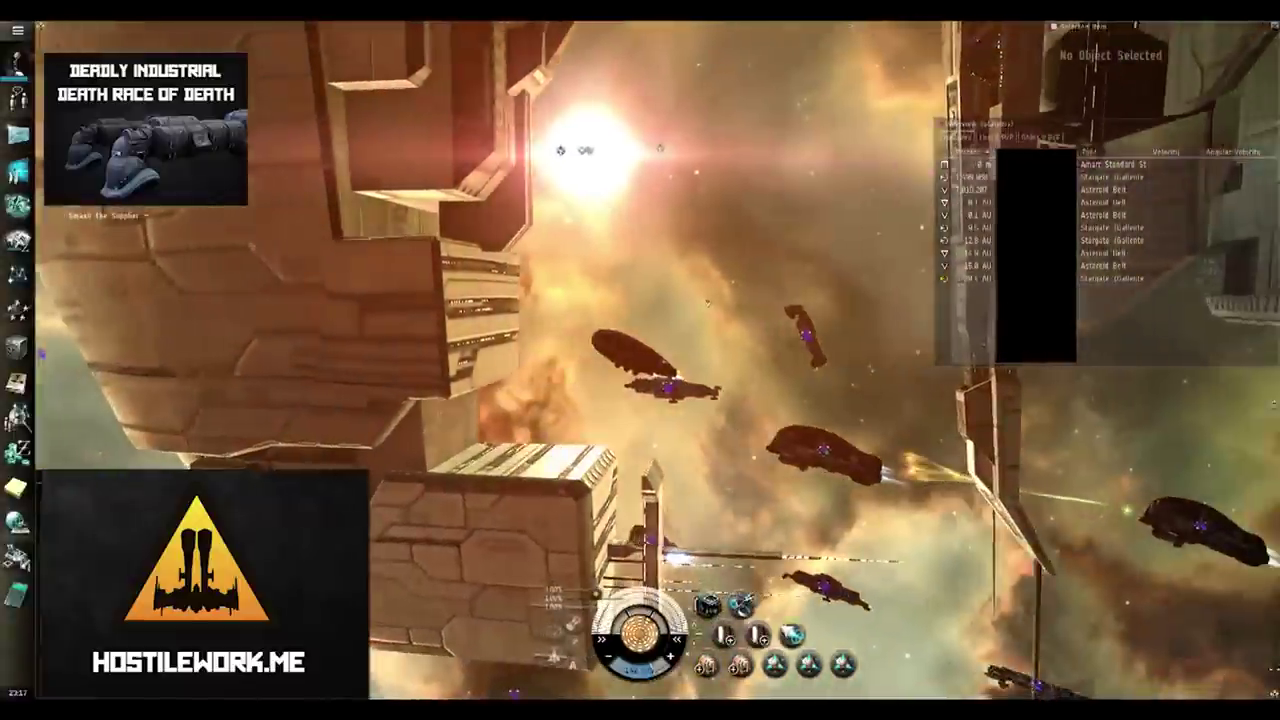
# - Cancel the pending overview command with Escape and keep flying toward the sun
pyautogui.press('Escape')
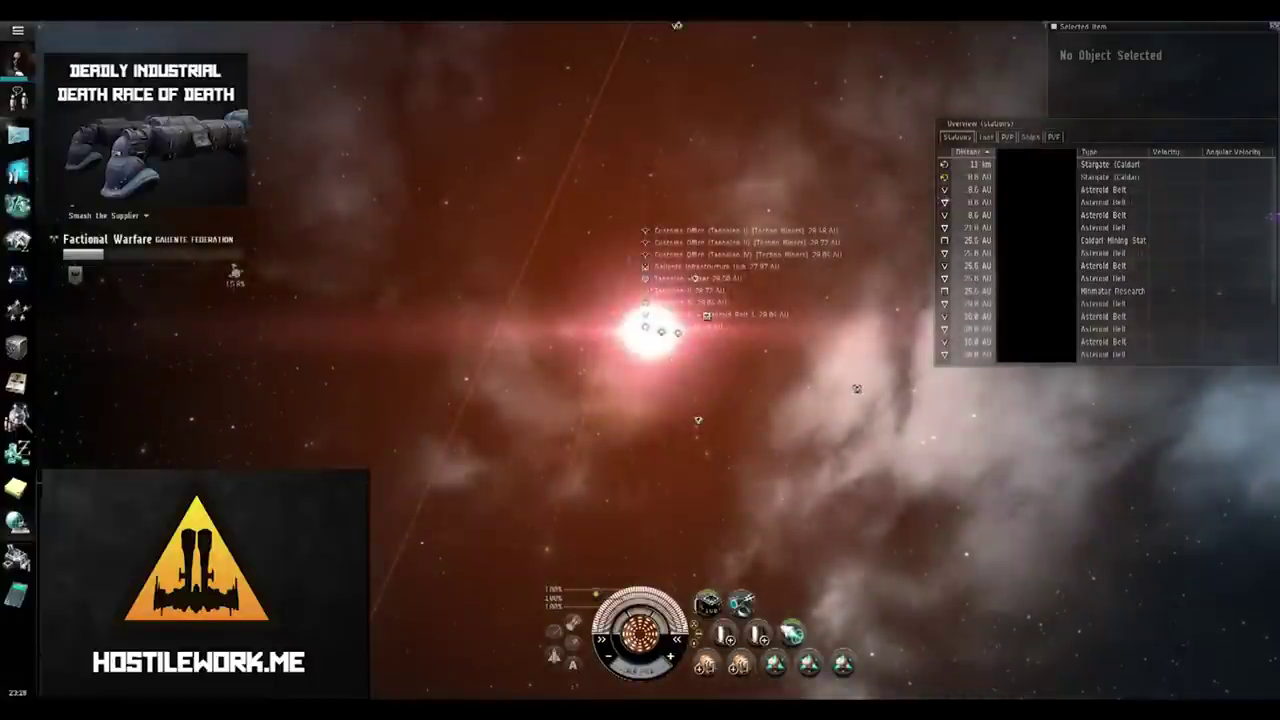
# - Align to Tasnoden I, show nearby ships in the overview, and try locking a racer
pyautogui.rightClick(651, 325)
pyautogui.click(680, 348)
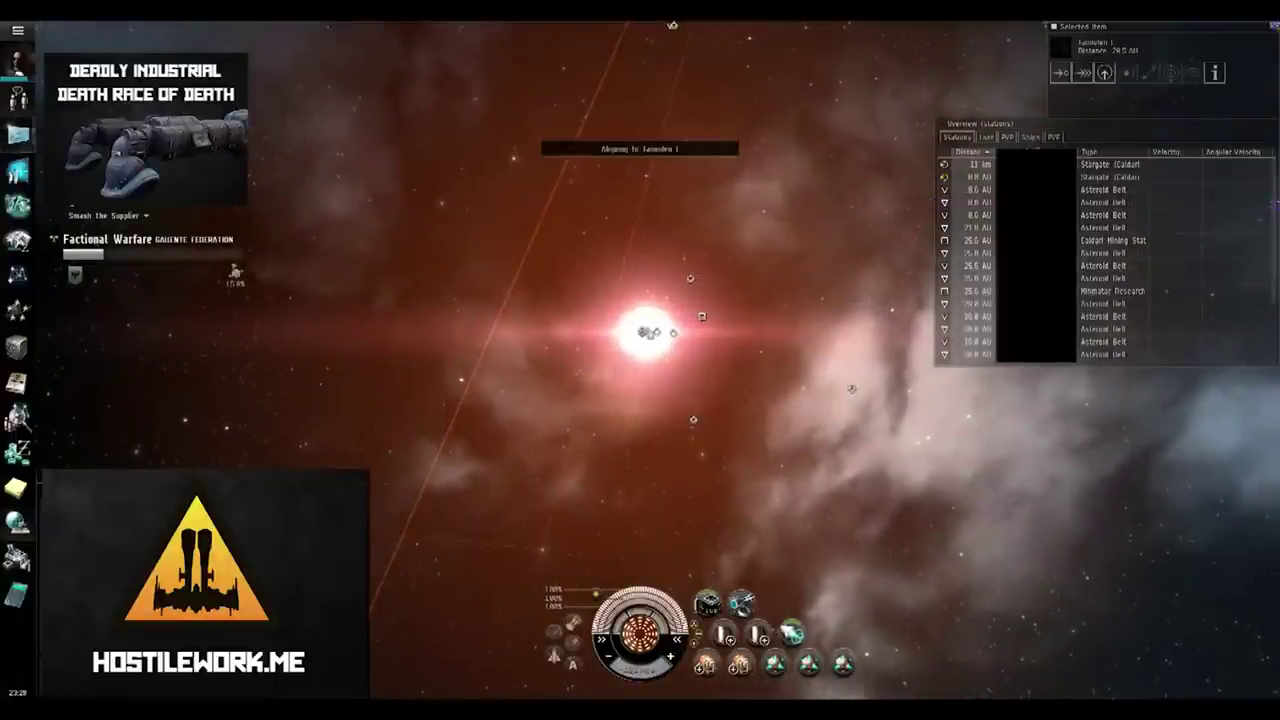
pyautogui.click(1030, 137)
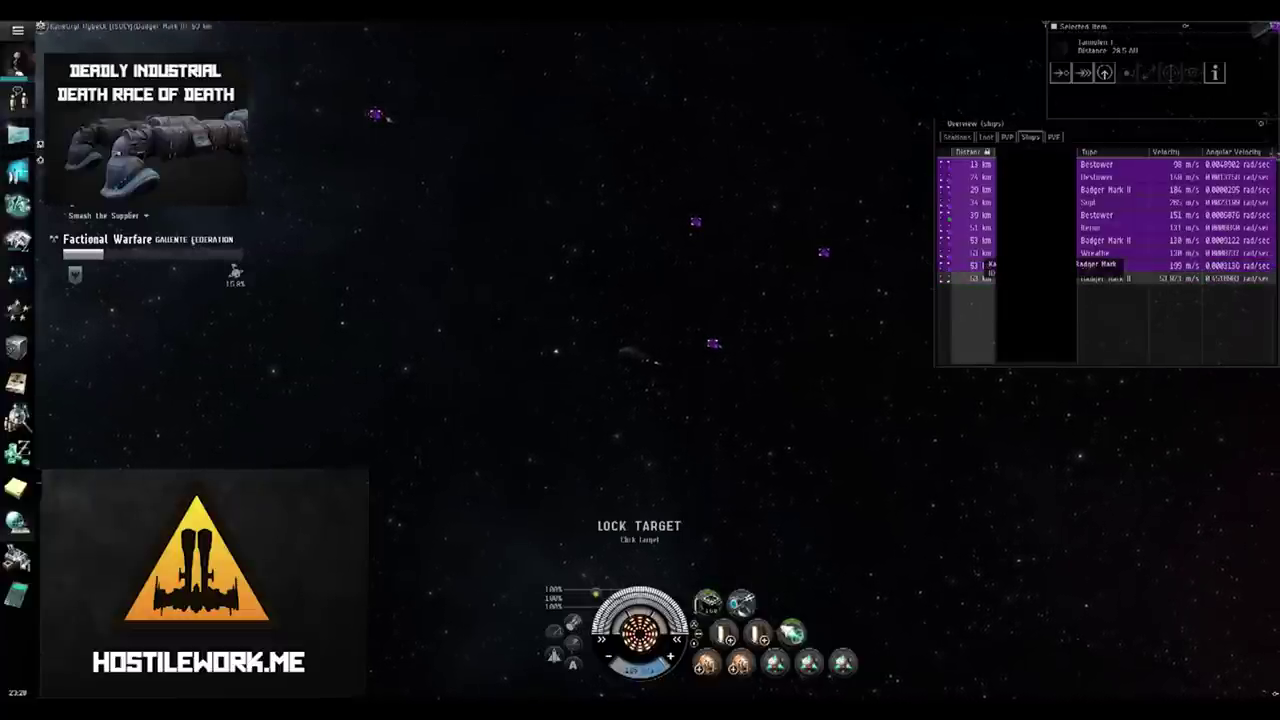
pyautogui.click(985, 265)
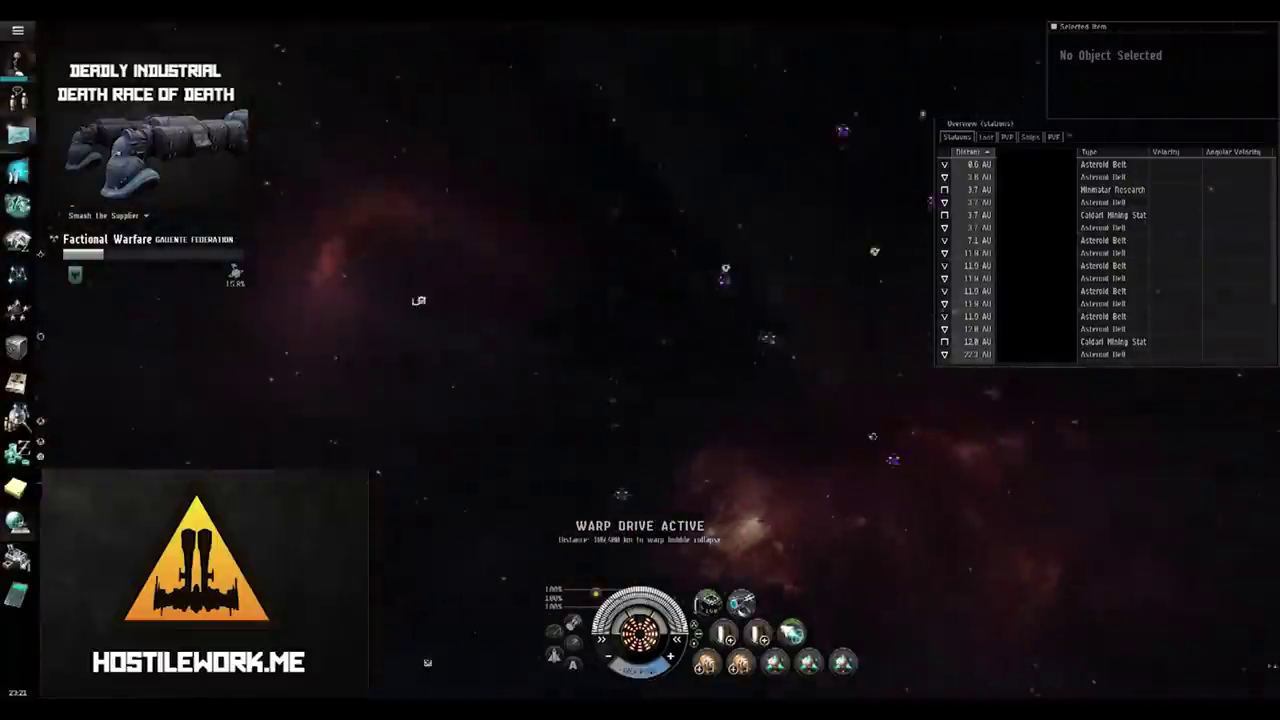
pyautogui.scroll(-3, 1105, 260)
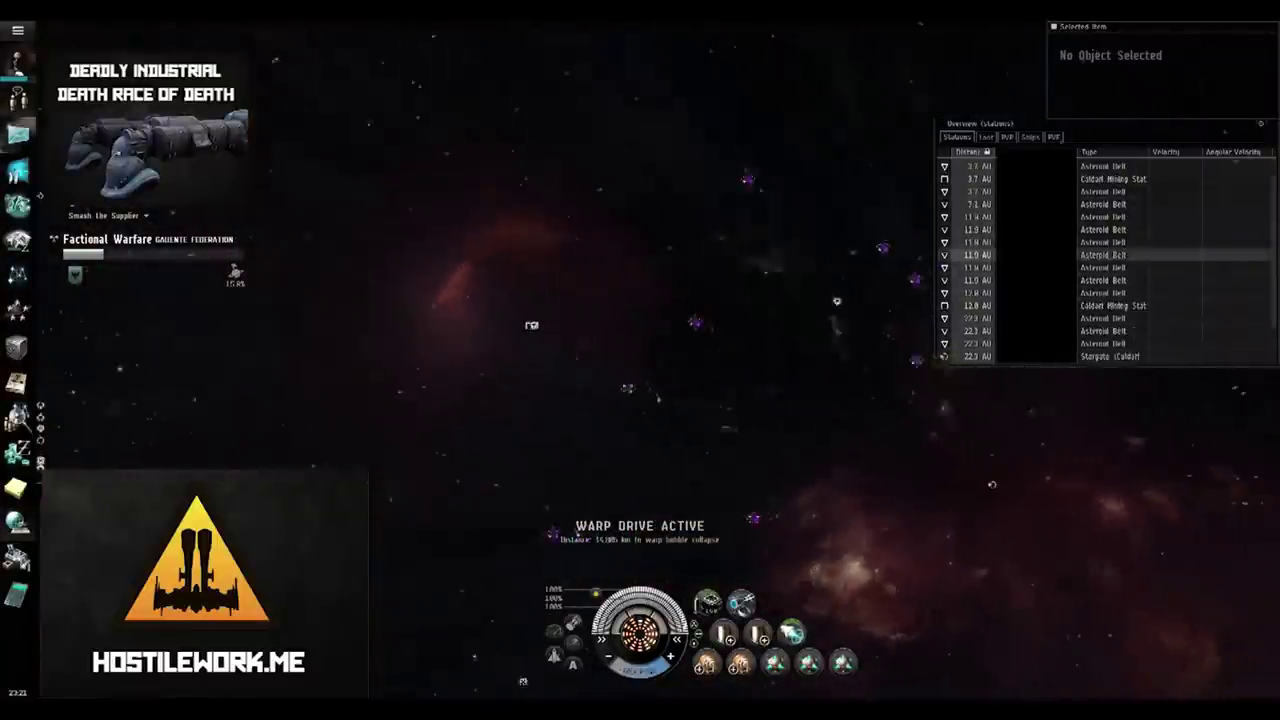
pyautogui.scroll(-1, 1105, 269)
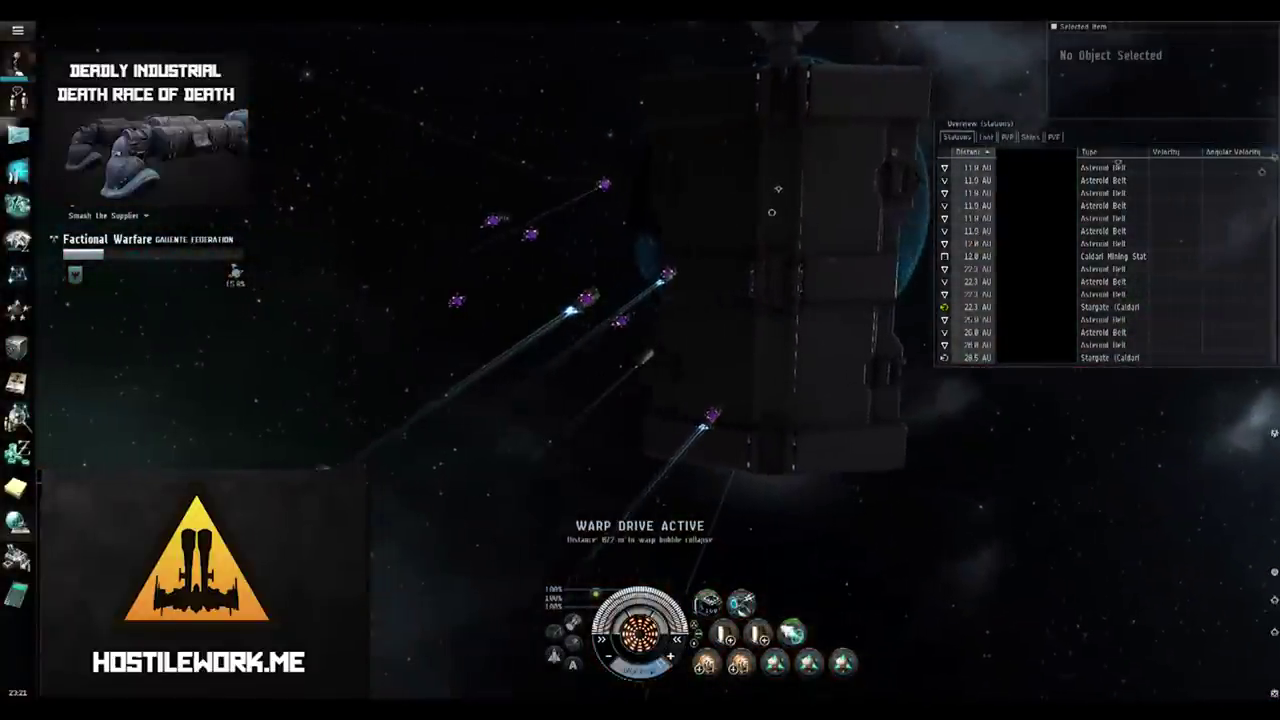
# - Warp to the Caldari stargate 22.3 AU away and select it in the overview
pyautogui.rightClick(975, 306)
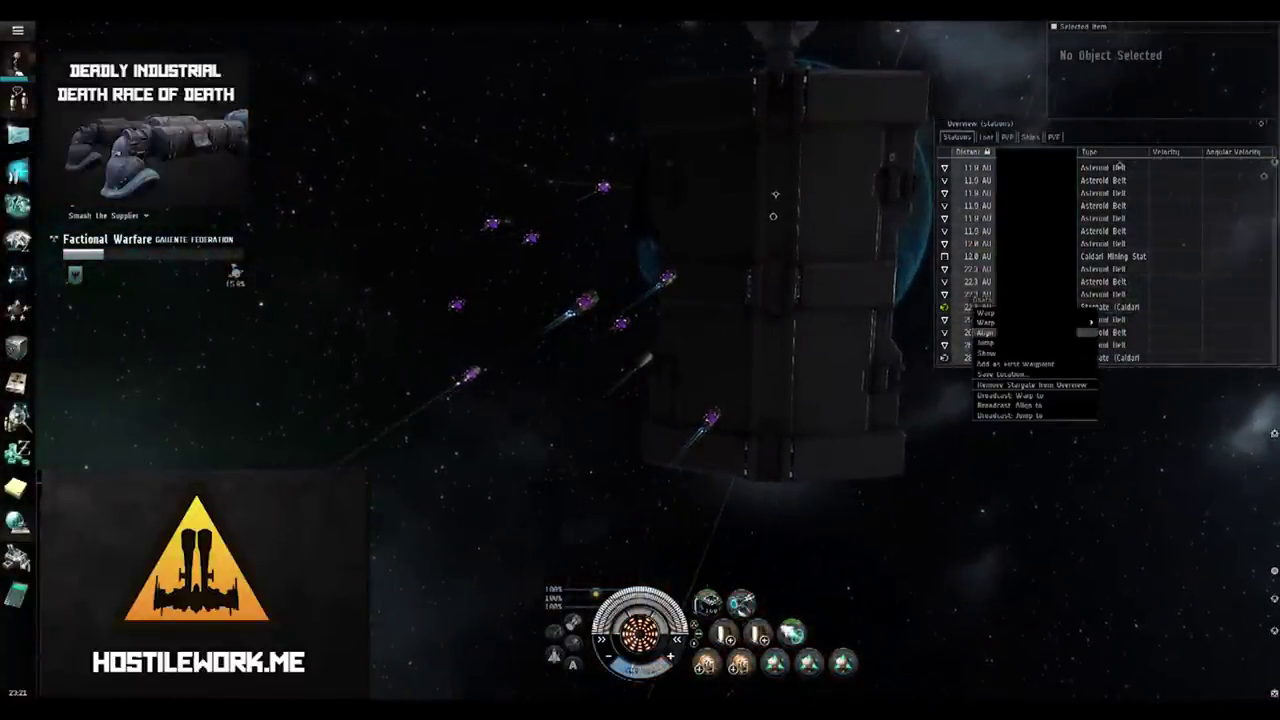
pyautogui.click(985, 342)
pyautogui.rightClick(993, 297)
pyautogui.click(985, 344)
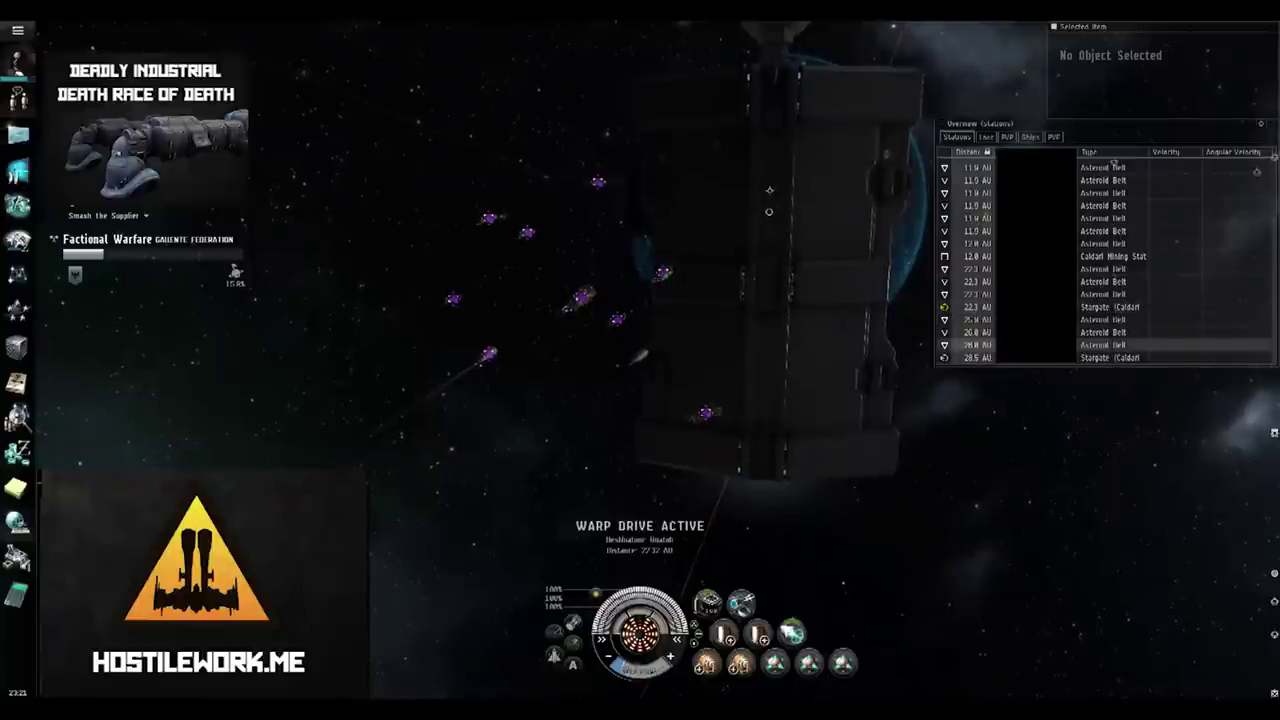
pyautogui.click(978, 306)
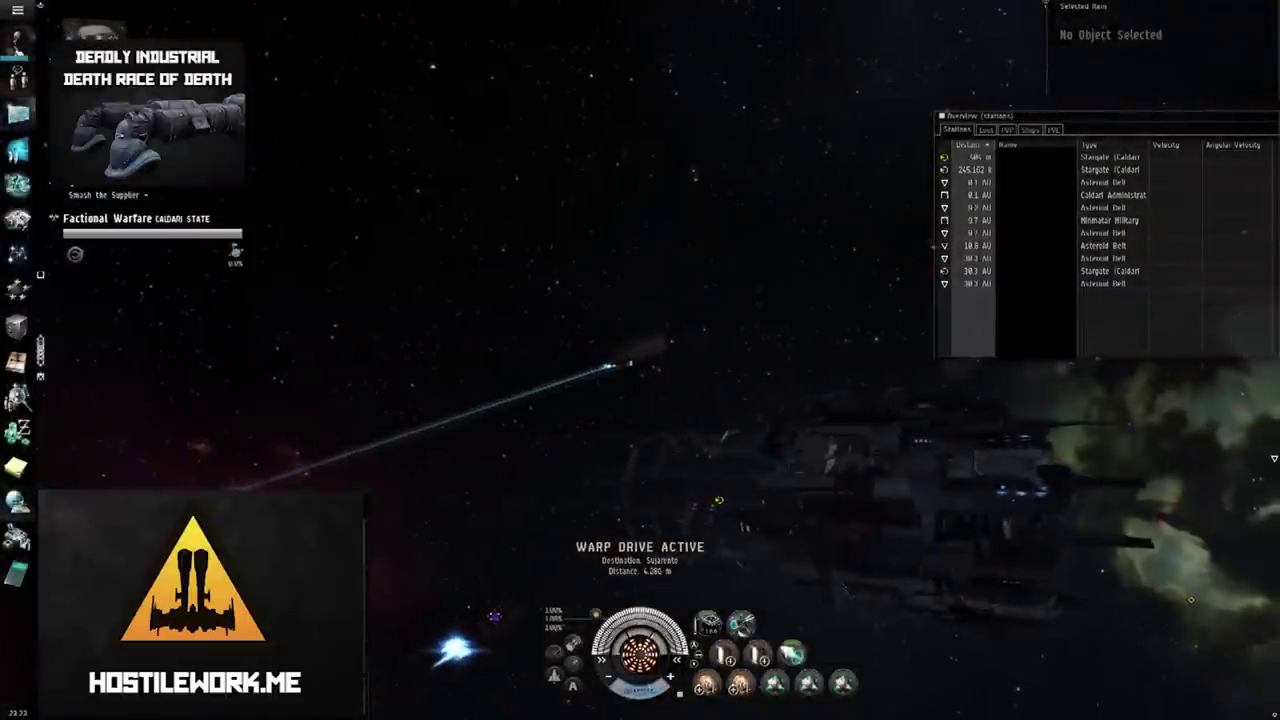
# - Jump through the stargate, then check the 18.8 AU belt and the Tama stargate
pyautogui.rightClick(836, 455)
pyautogui.click(848, 477)
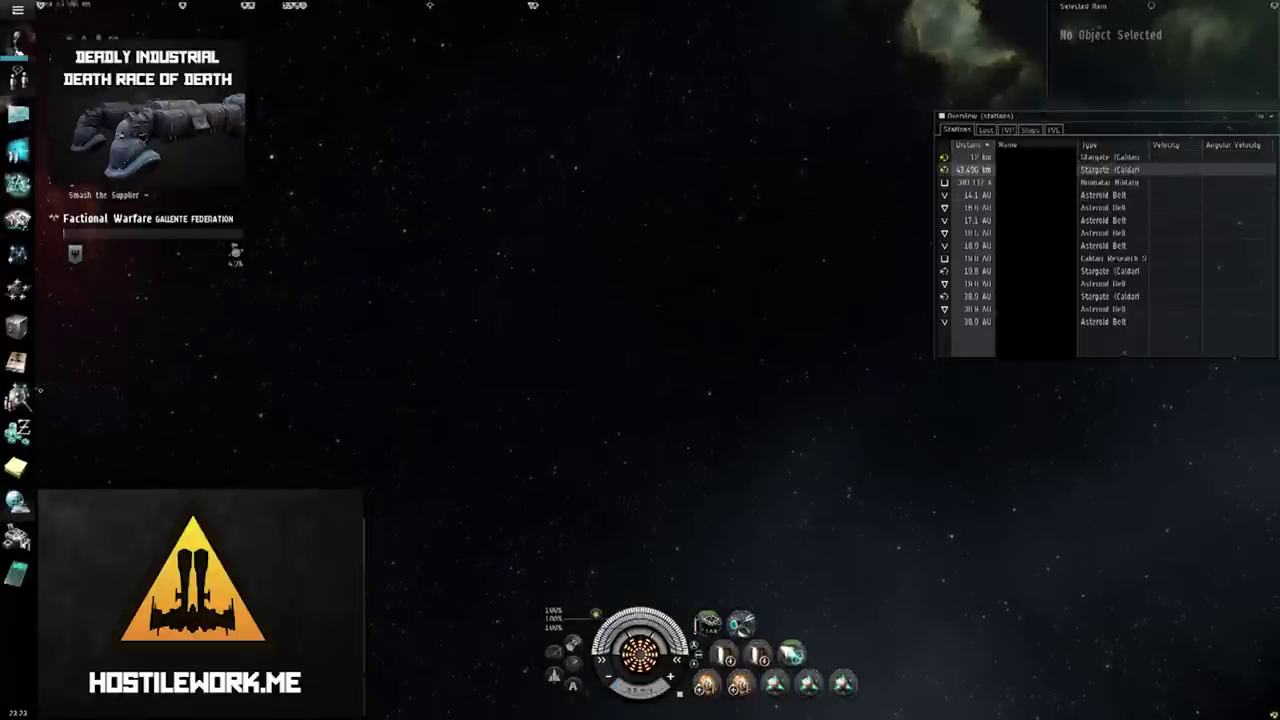
pyautogui.rightClick(1090, 207)
pyautogui.click(1100, 200)
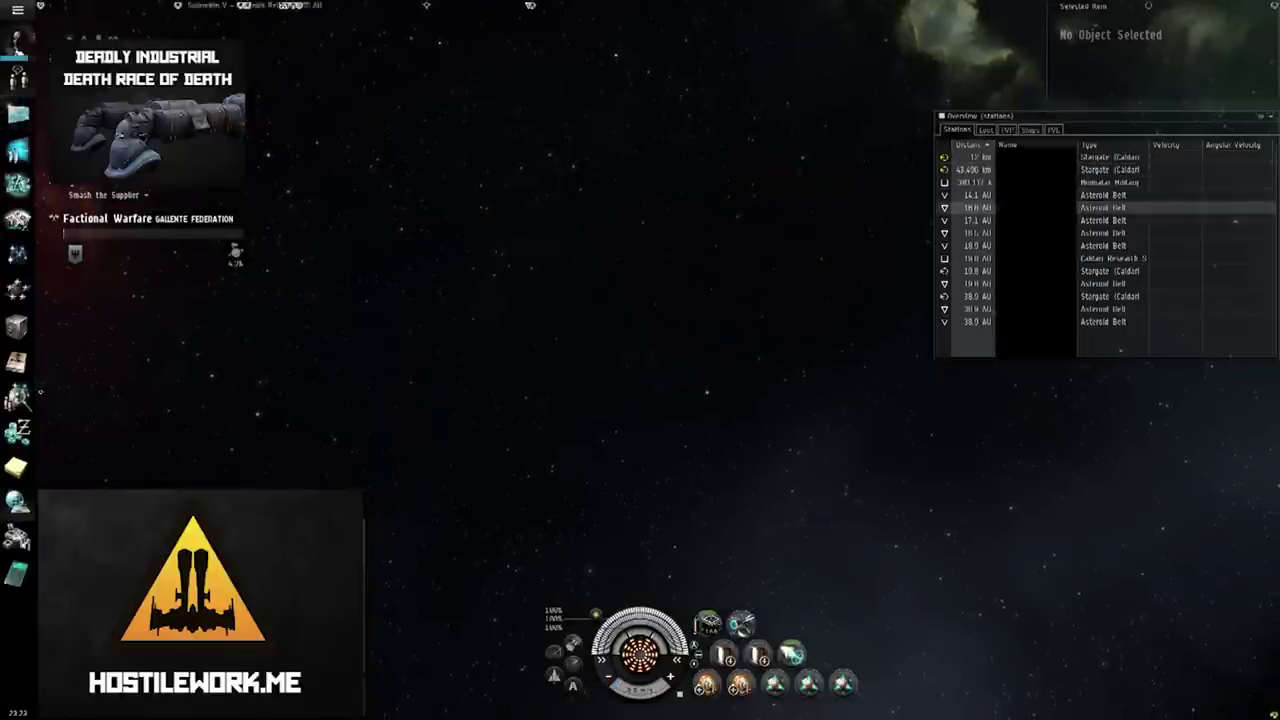
pyautogui.rightClick(974, 157)
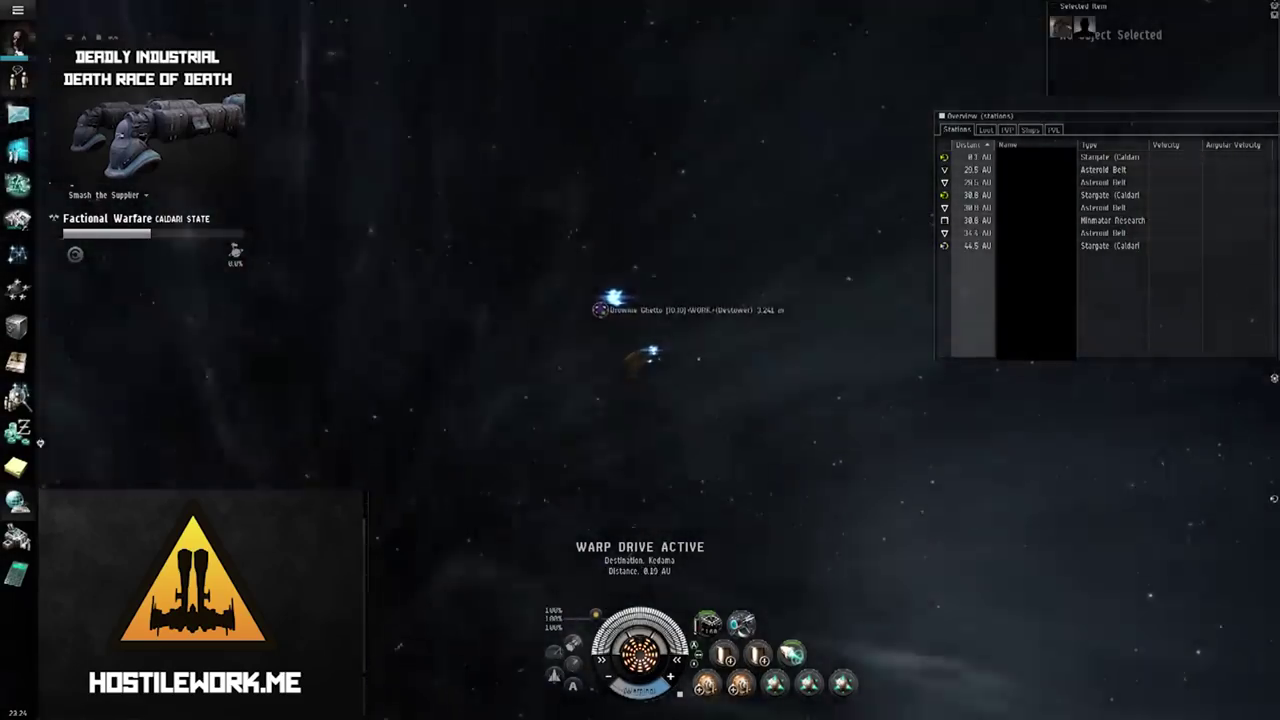
# - Inspect the nearby destroyer, then jump through the gate from Tama into Kedama
pyautogui.click(598, 310)
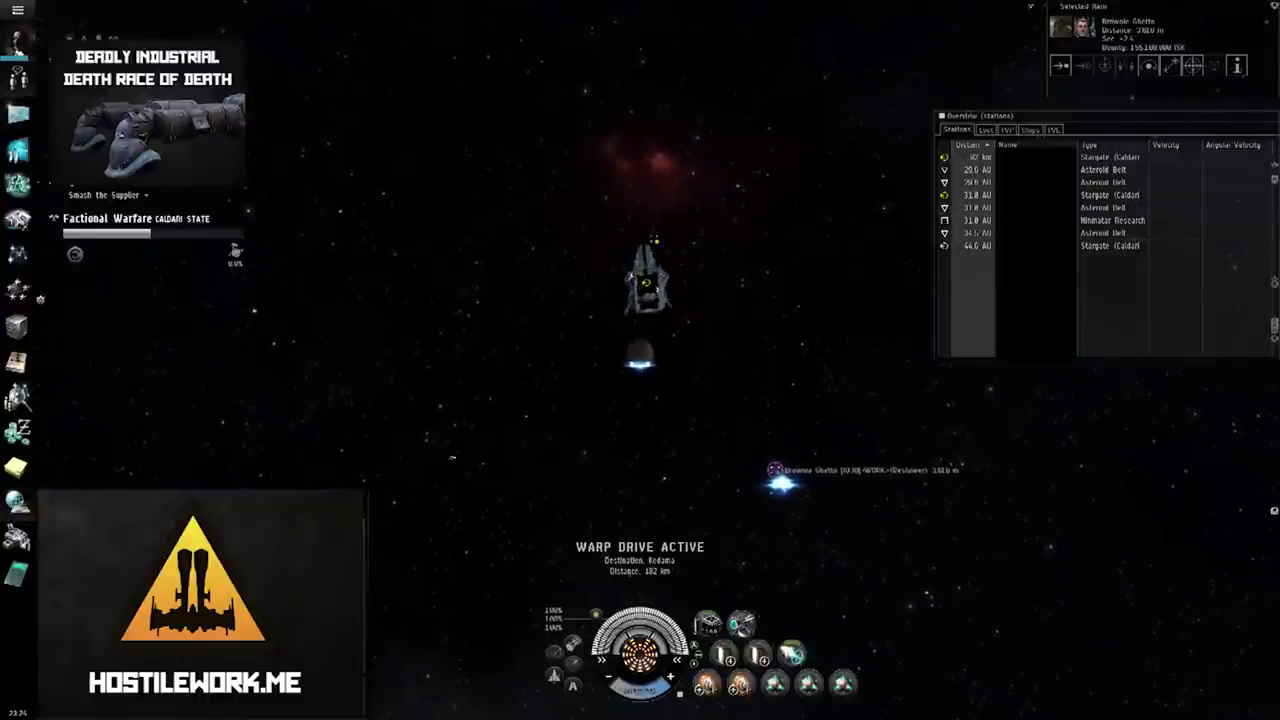
pyautogui.click(1030, 129)
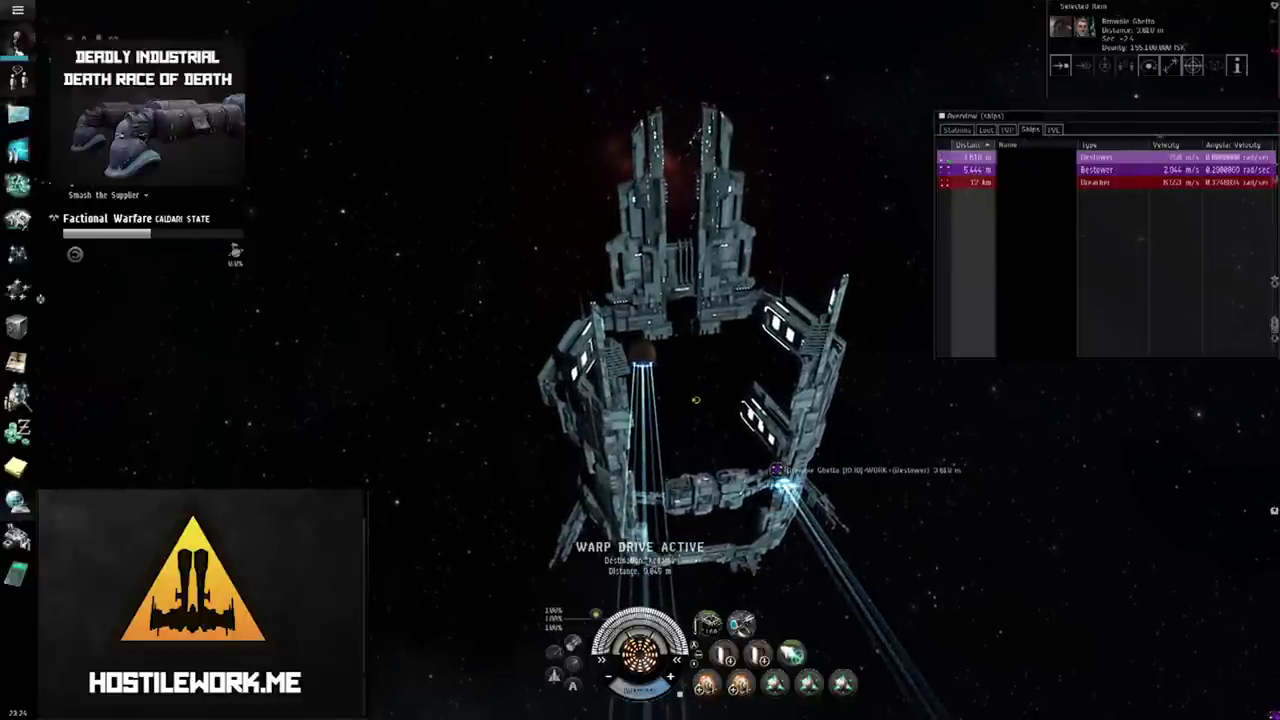
pyautogui.rightClick(730, 240)
pyautogui.click(760, 265)
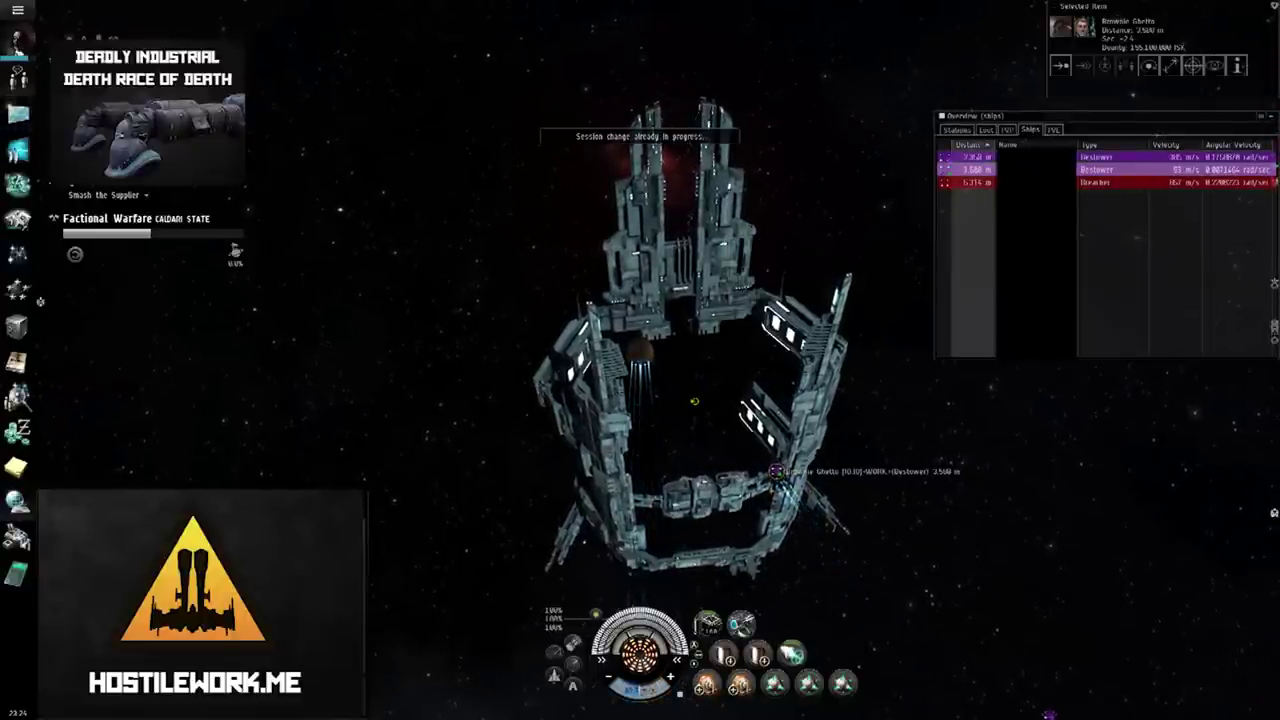
pyautogui.click(956, 129)
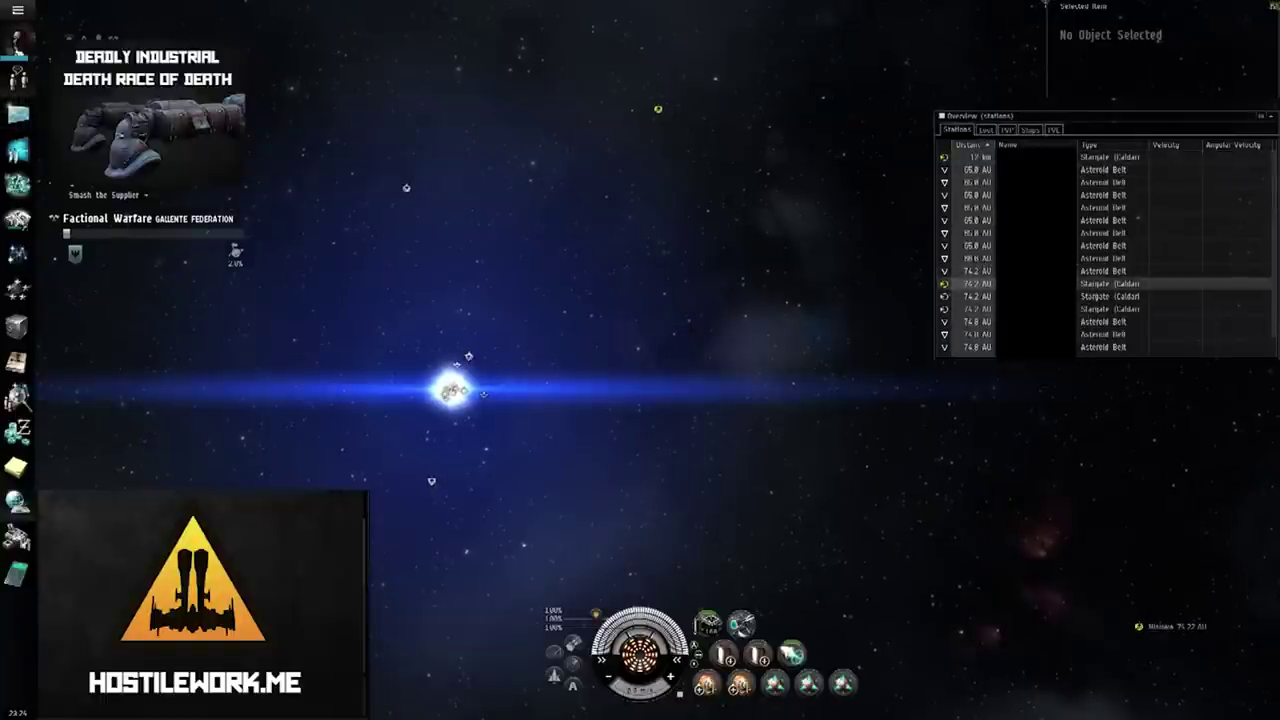
# - Select an asteroid belt destination and check the overview for nearby ships
pyautogui.click(1090, 321)
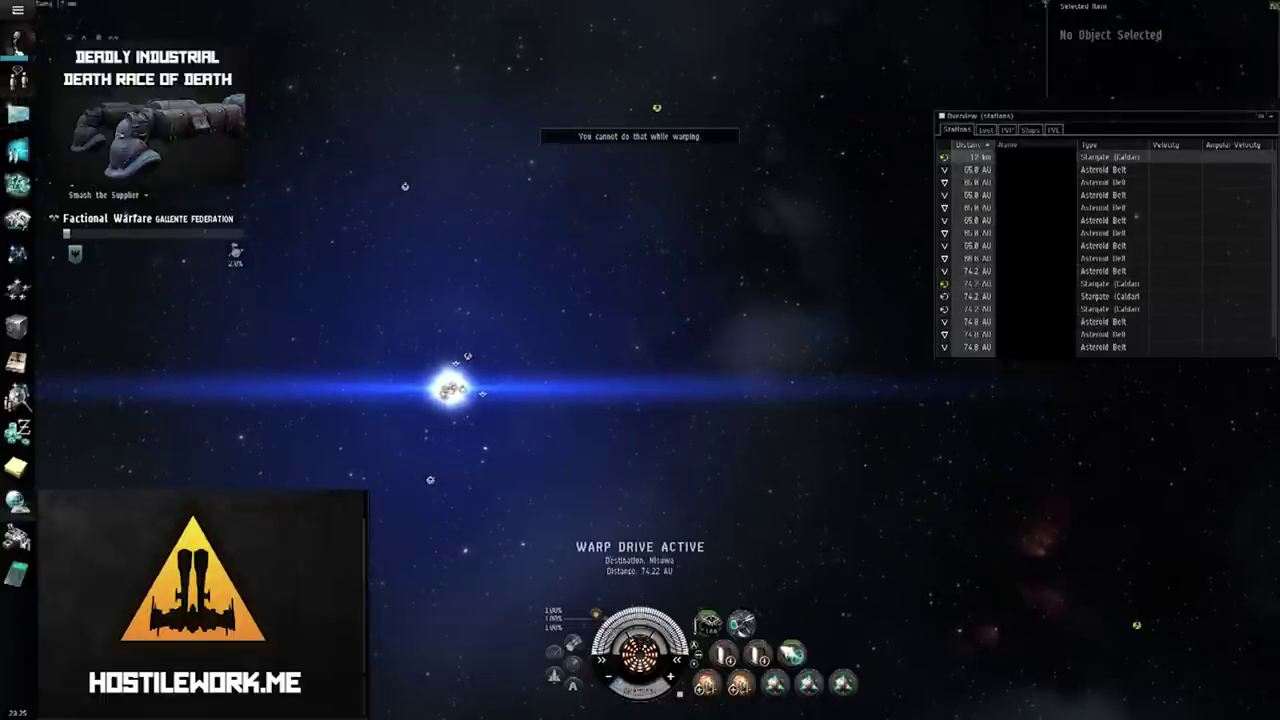
pyautogui.click(1030, 130)
pyautogui.click(956, 130)
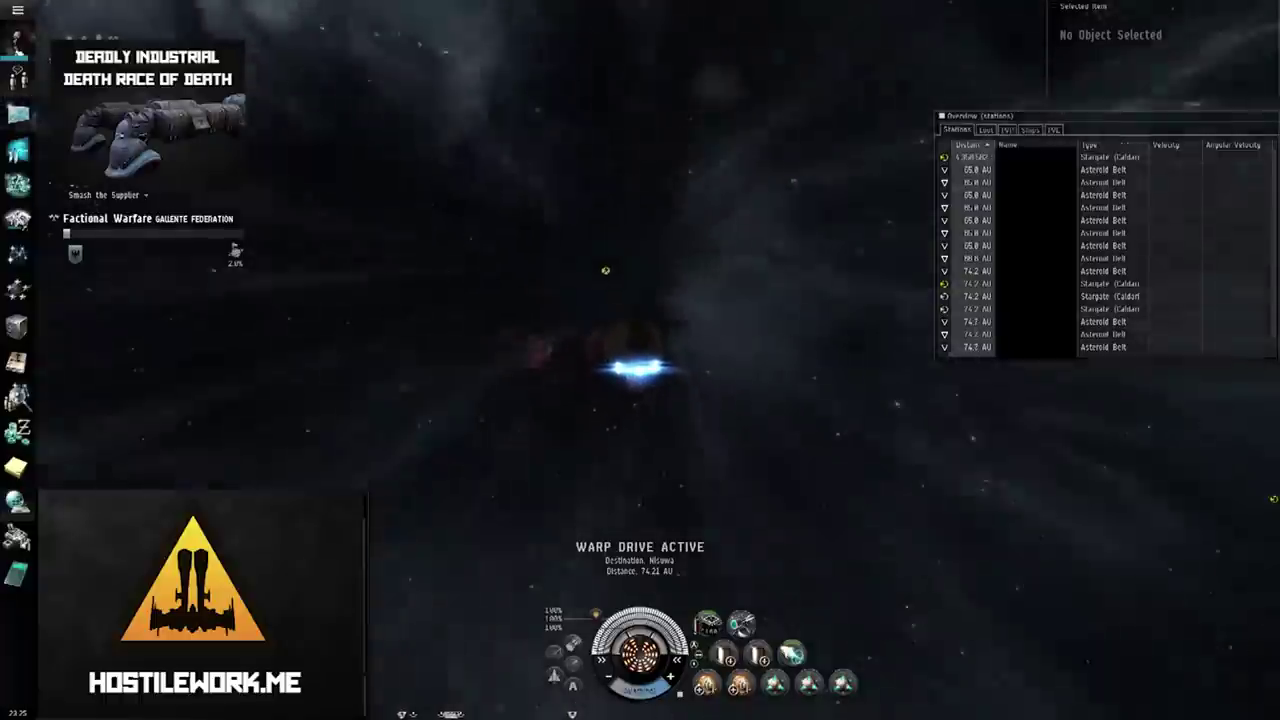
pyautogui.click(1030, 129)
pyautogui.click(957, 129)
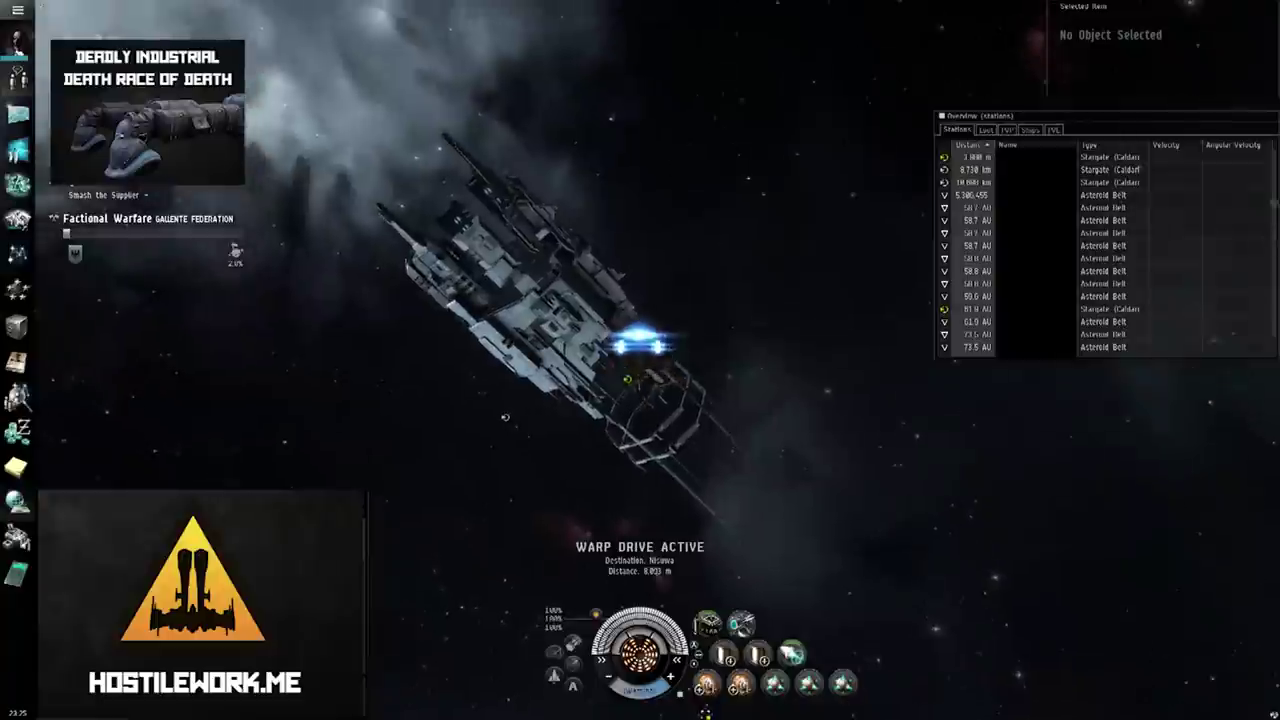
# - Jump through the stargate ahead and bring up warp options for the distant stargate
pyautogui.rightClick(552, 306)
pyautogui.click(600, 378)
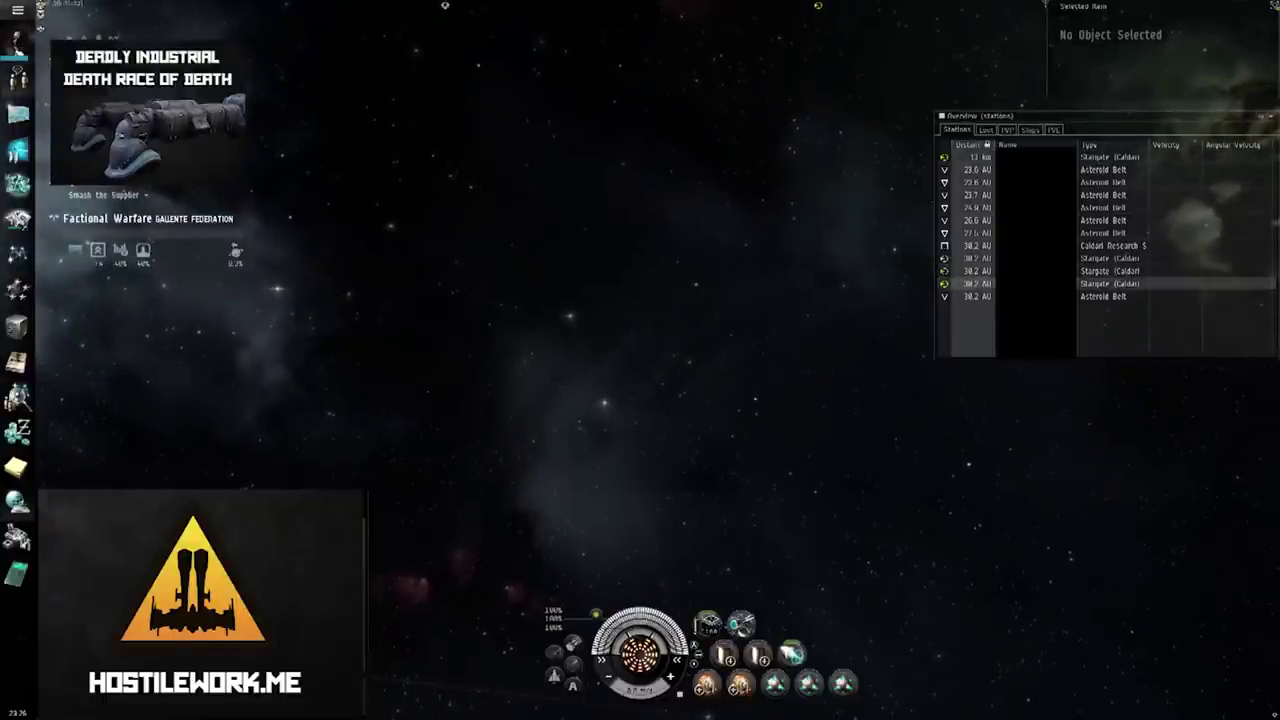
pyautogui.rightClick(995, 284)
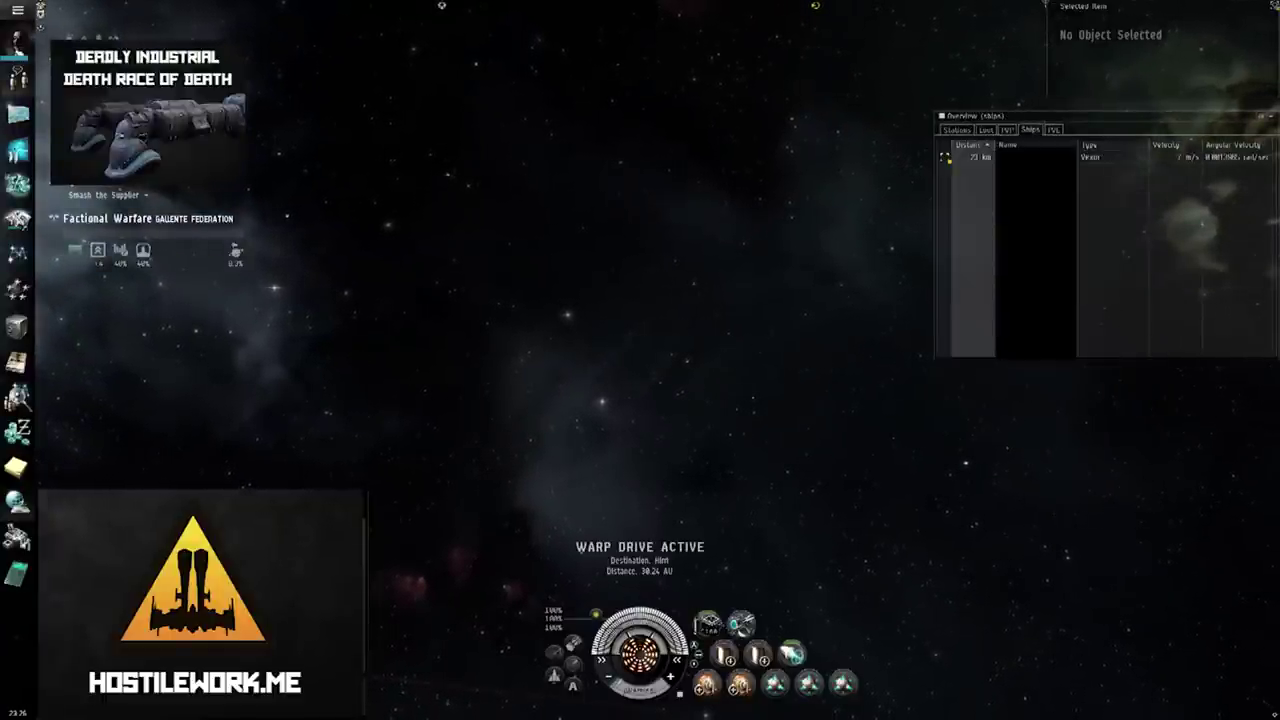
pyautogui.click(956, 129)
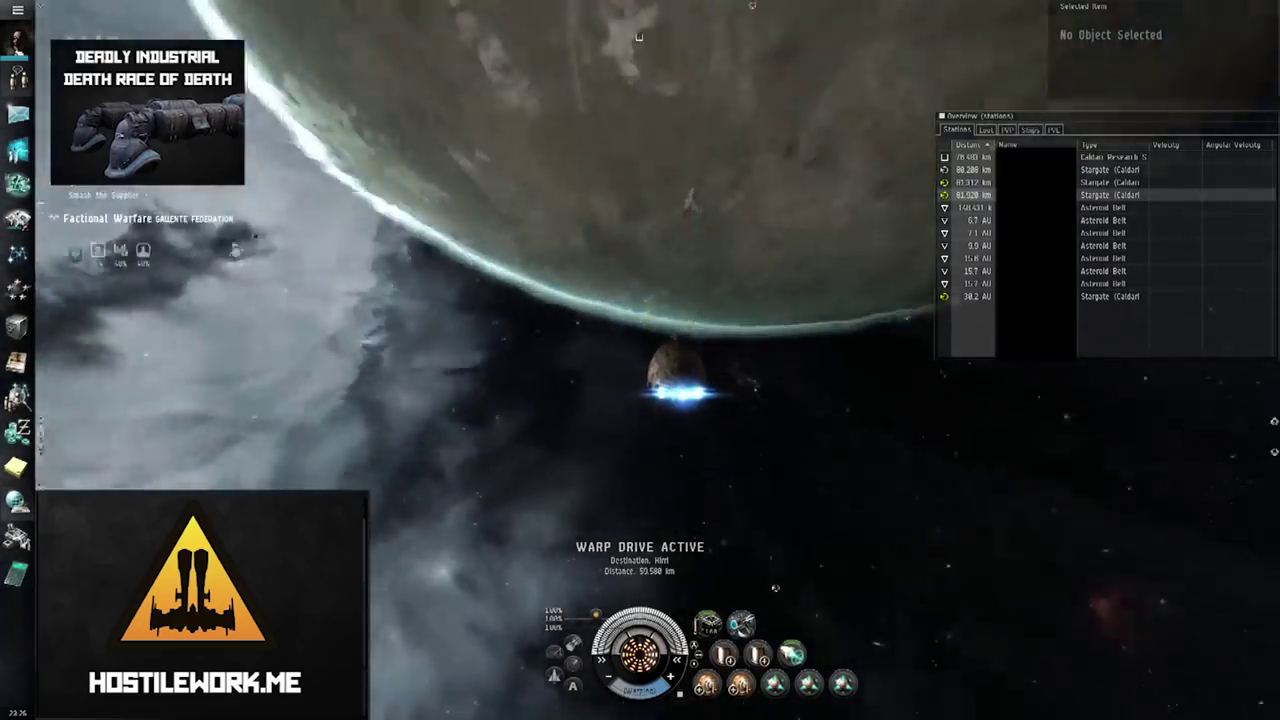
# - Check the overview for nearby ships while warping toward Pynekastoh, 11.3 AU away
pyautogui.click(1030, 129)
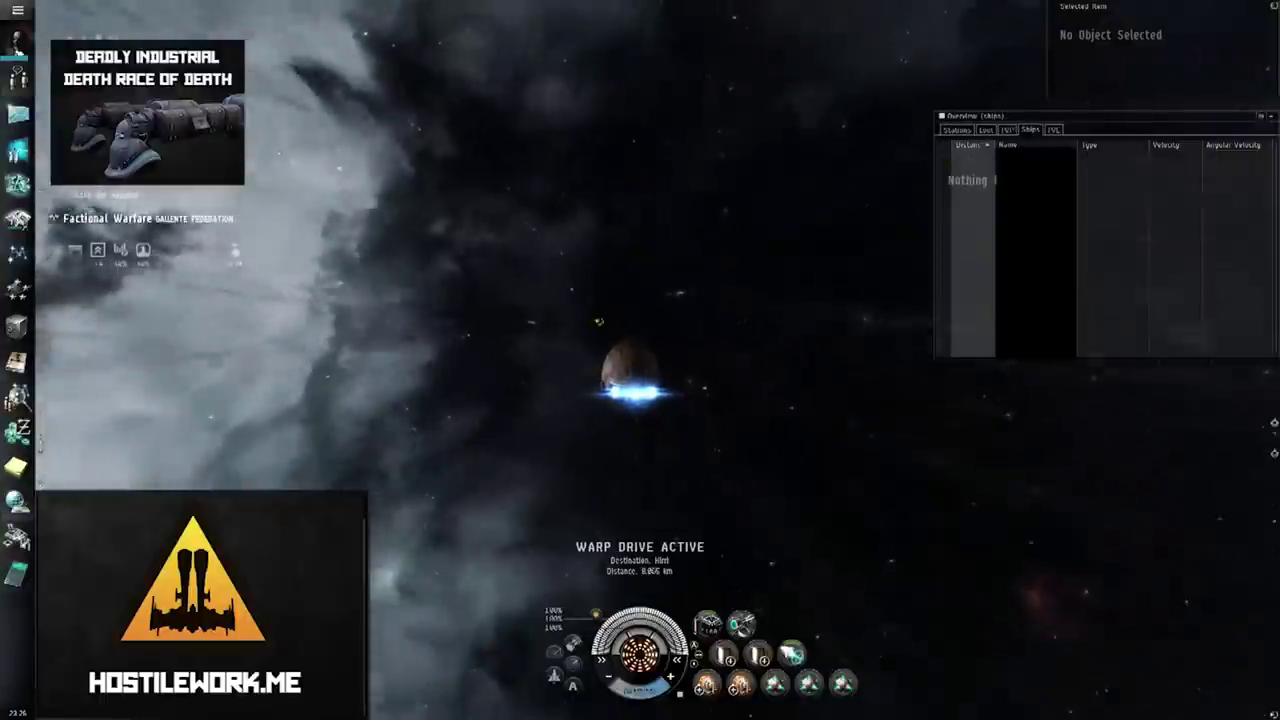
pyautogui.click(957, 129)
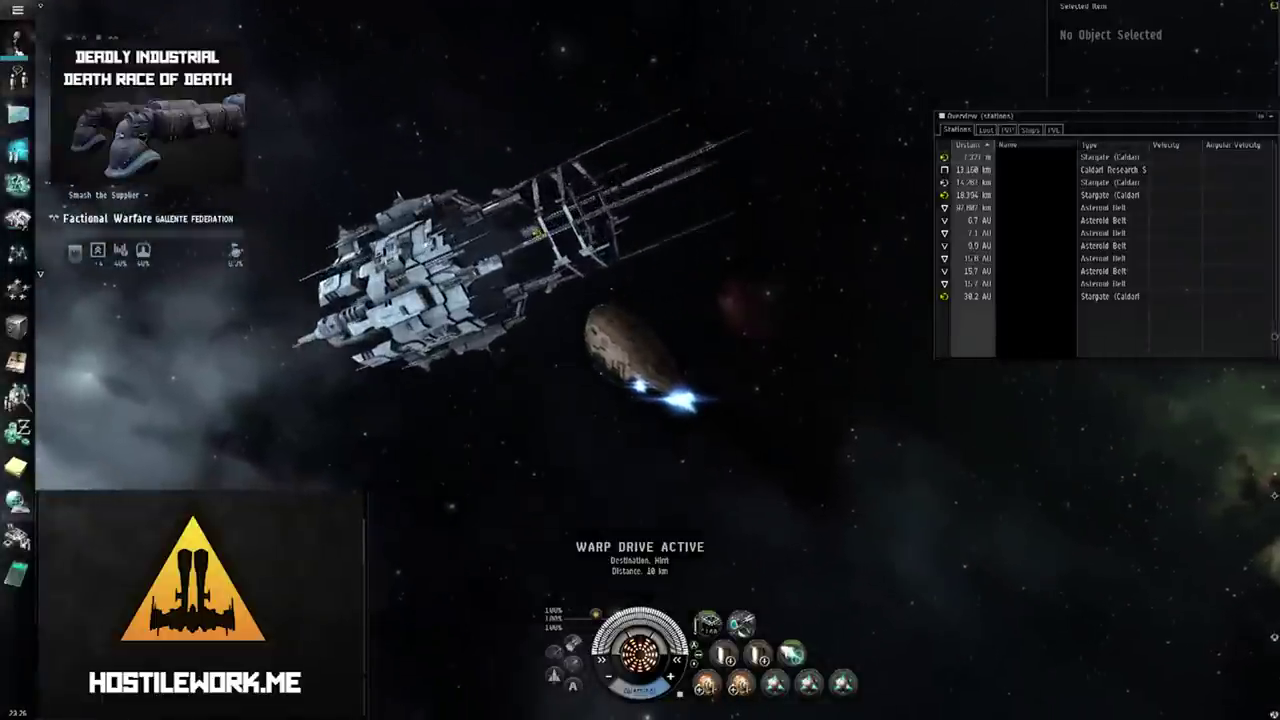
pyautogui.click(1030, 129)
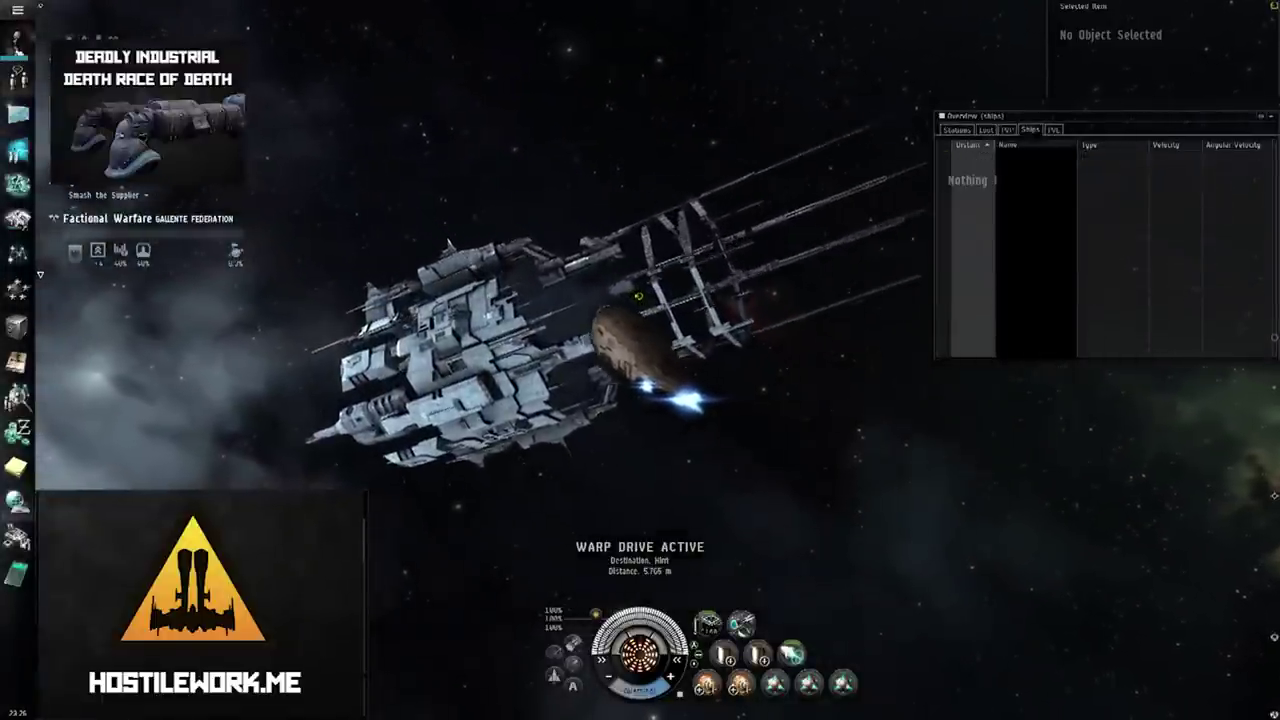
pyautogui.click(956, 129)
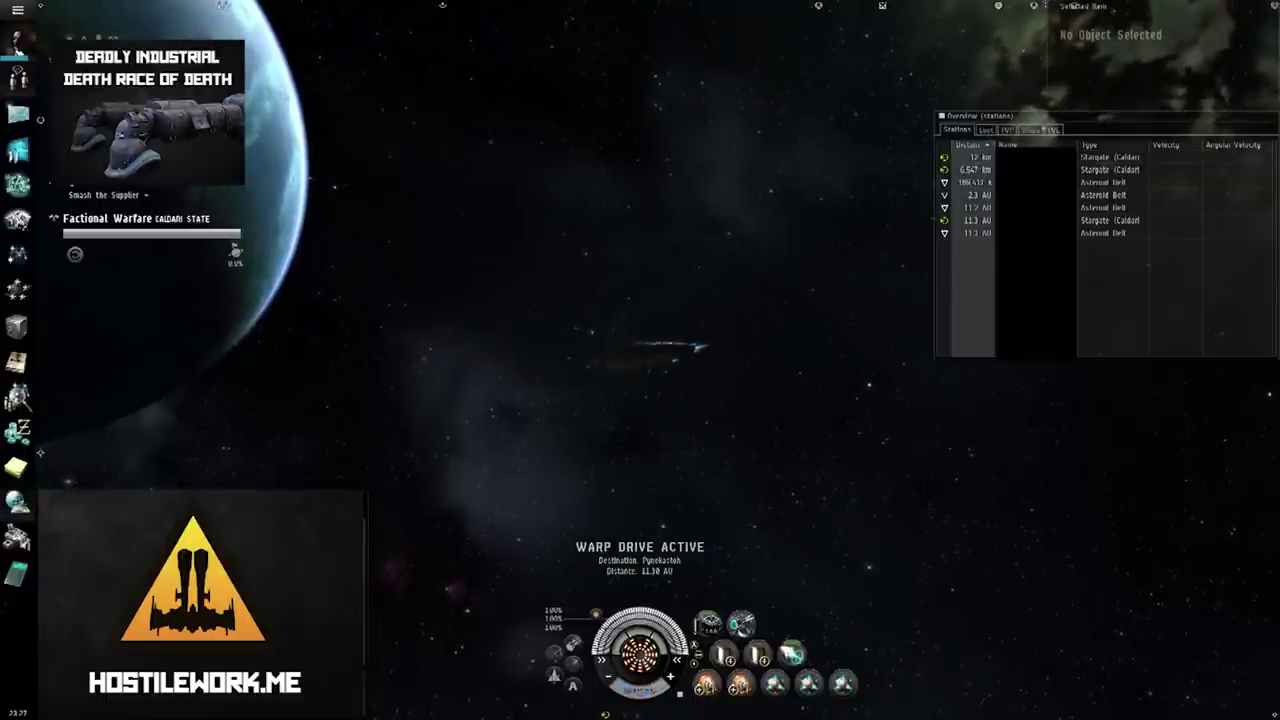
# - Check the Ships list for other pilots before landing at the stargate
pyautogui.click(1040, 130)
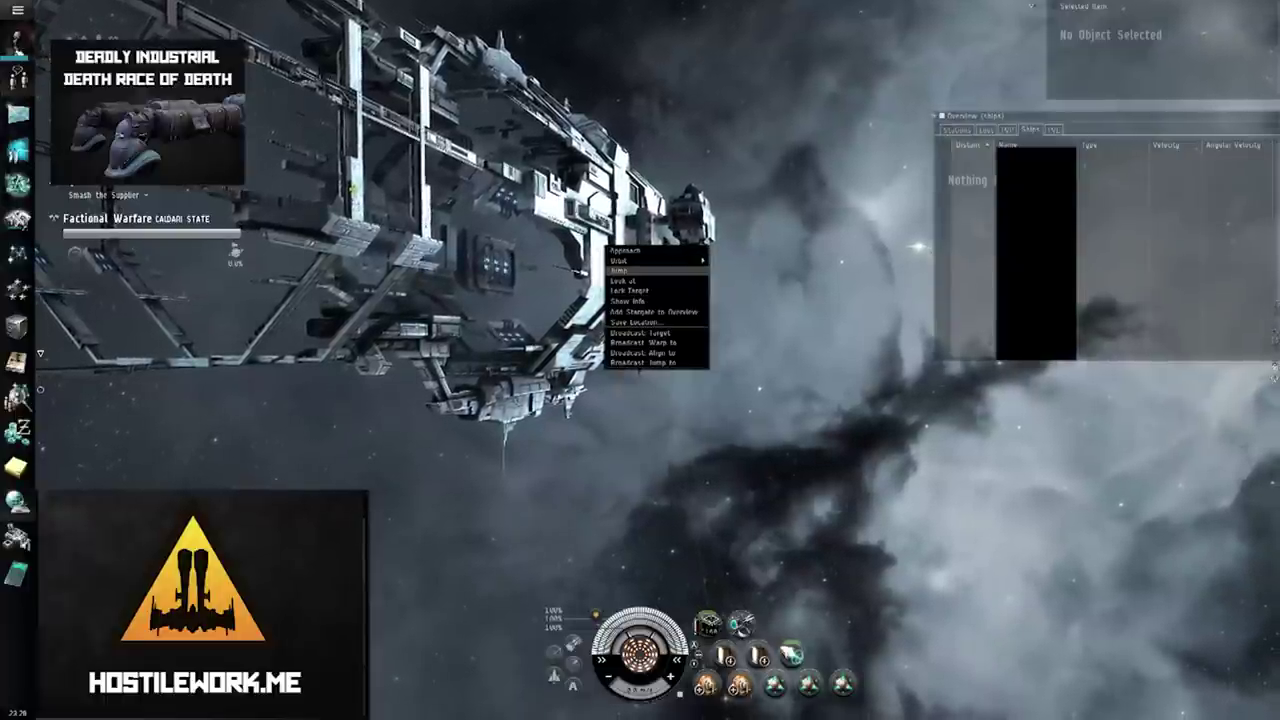
# - Jump from Pynekastoh to Tsukuras, orbiting the camera around the ship in warp
pyautogui.click(625, 270)
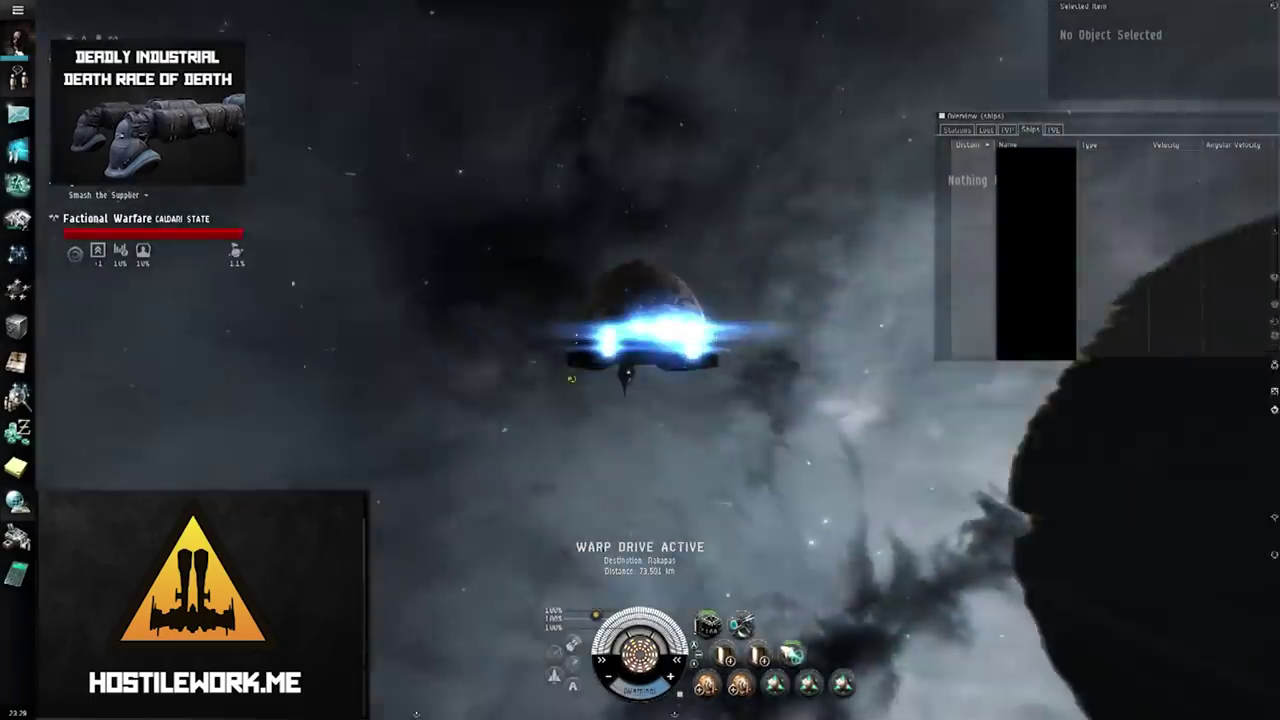
pyautogui.moveTo(571, 378); pyautogui.dragTo(325, 296)
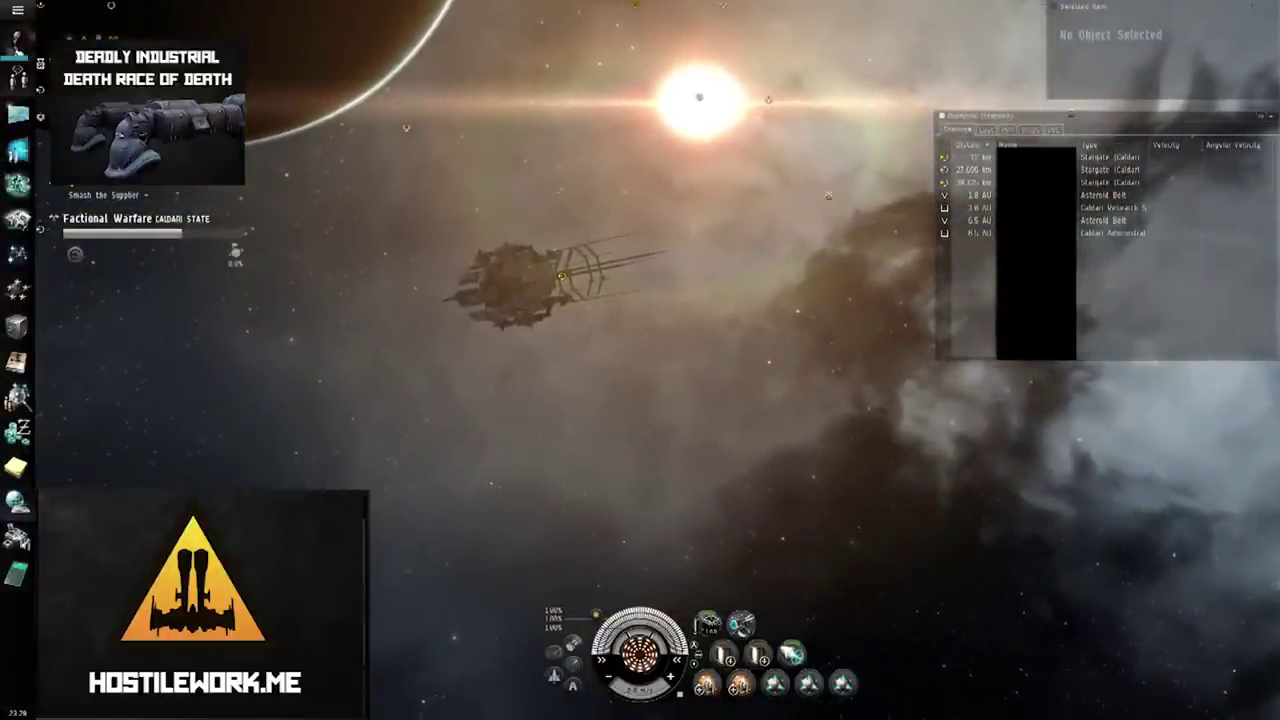
# - Watch the Ships and Stations lists until a rival industrial and a capsule arrive
pyautogui.click(1030, 129)
pyautogui.click(957, 129)
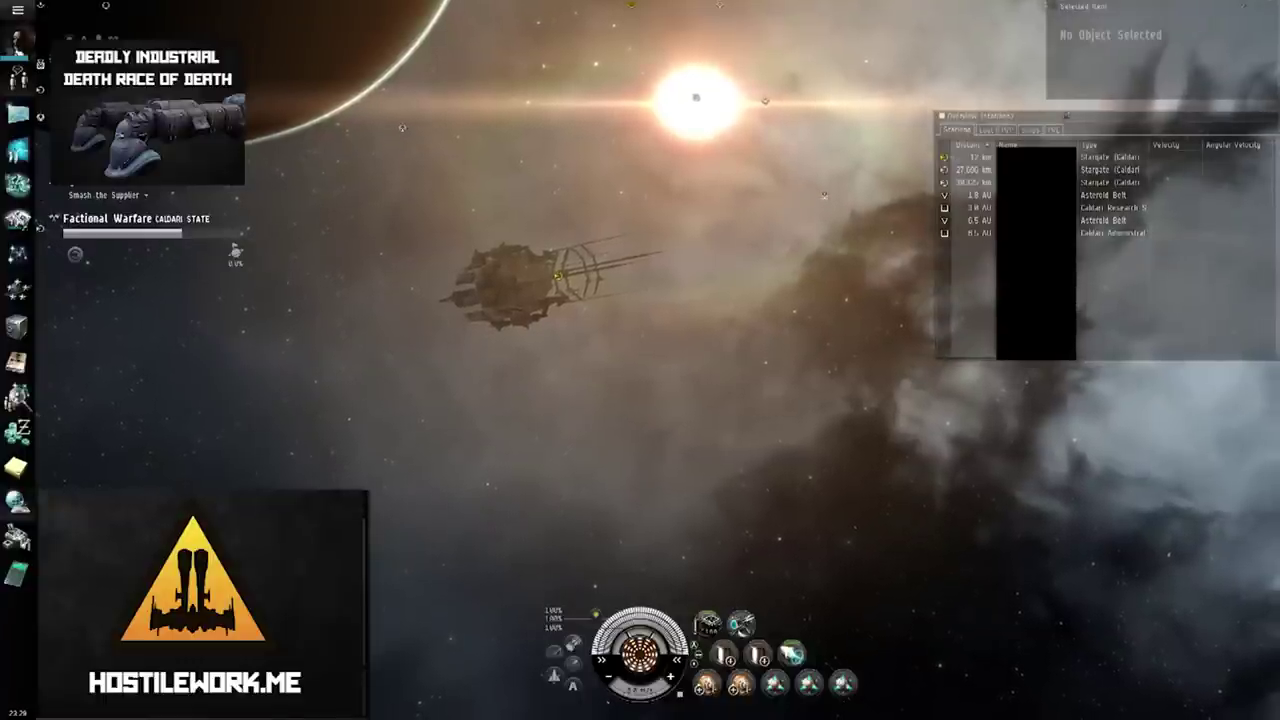
pyautogui.click(1030, 129)
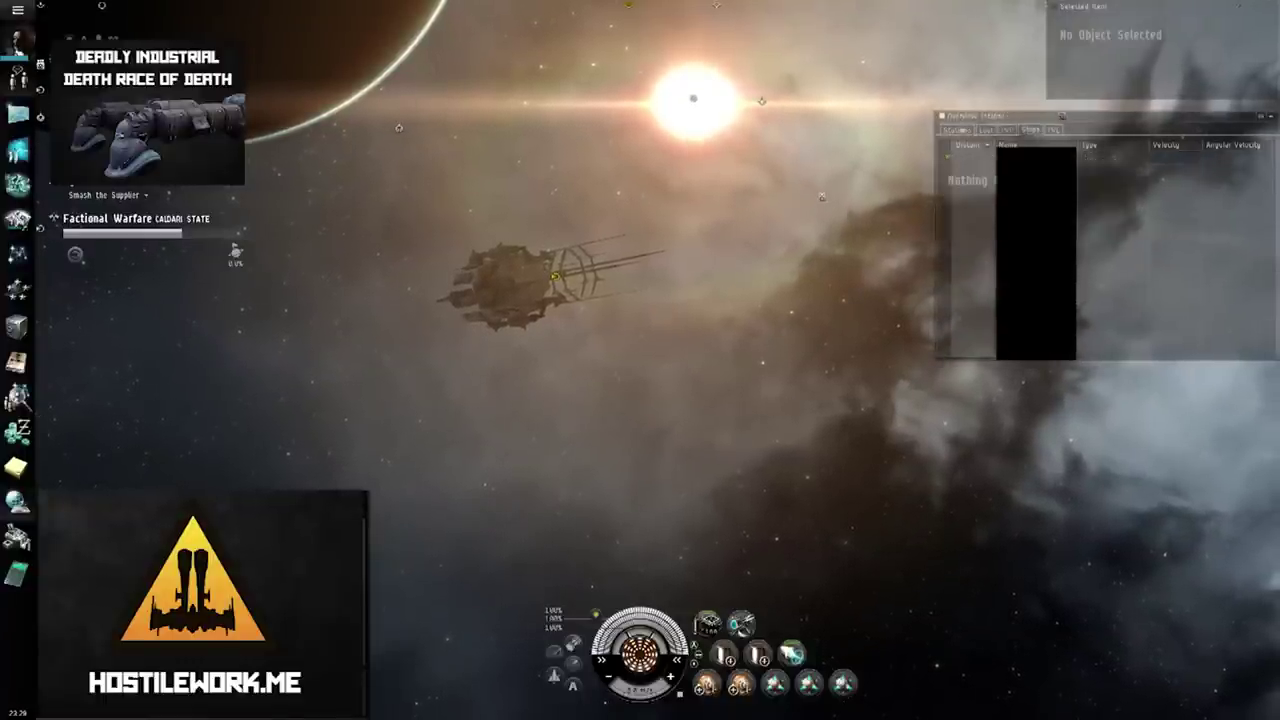
pyautogui.click(957, 129)
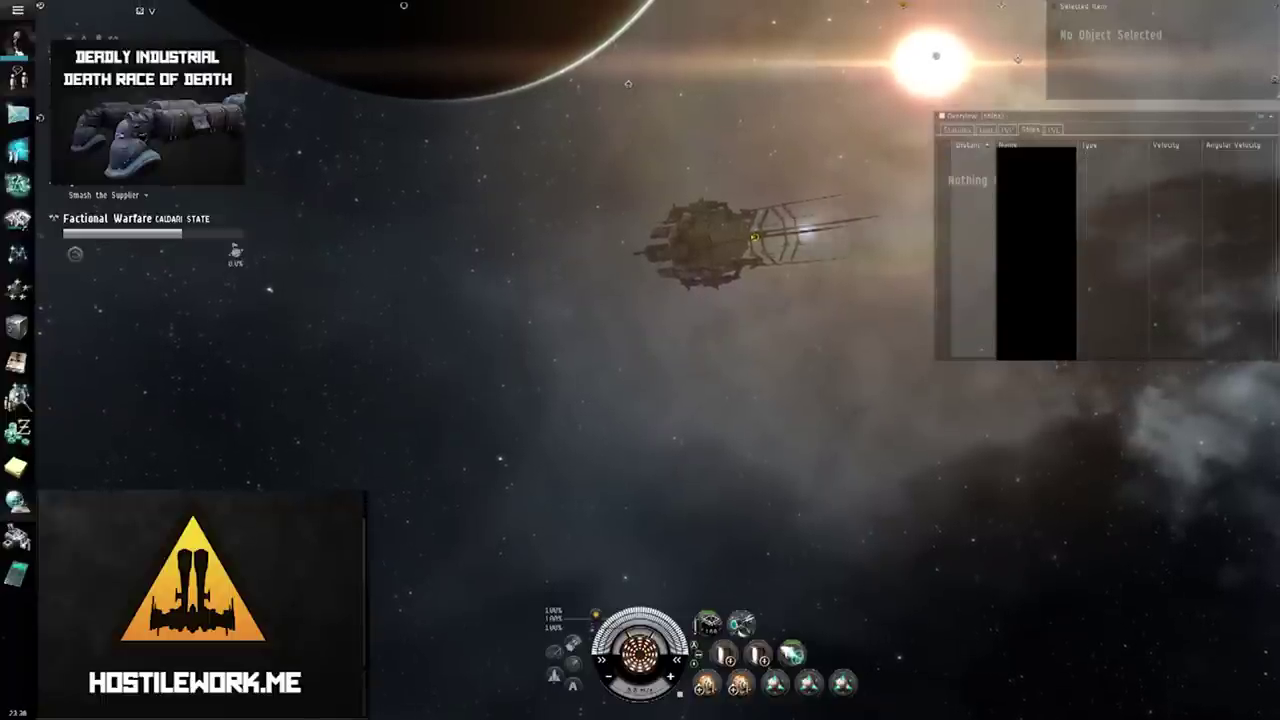
pyautogui.click(957, 129)
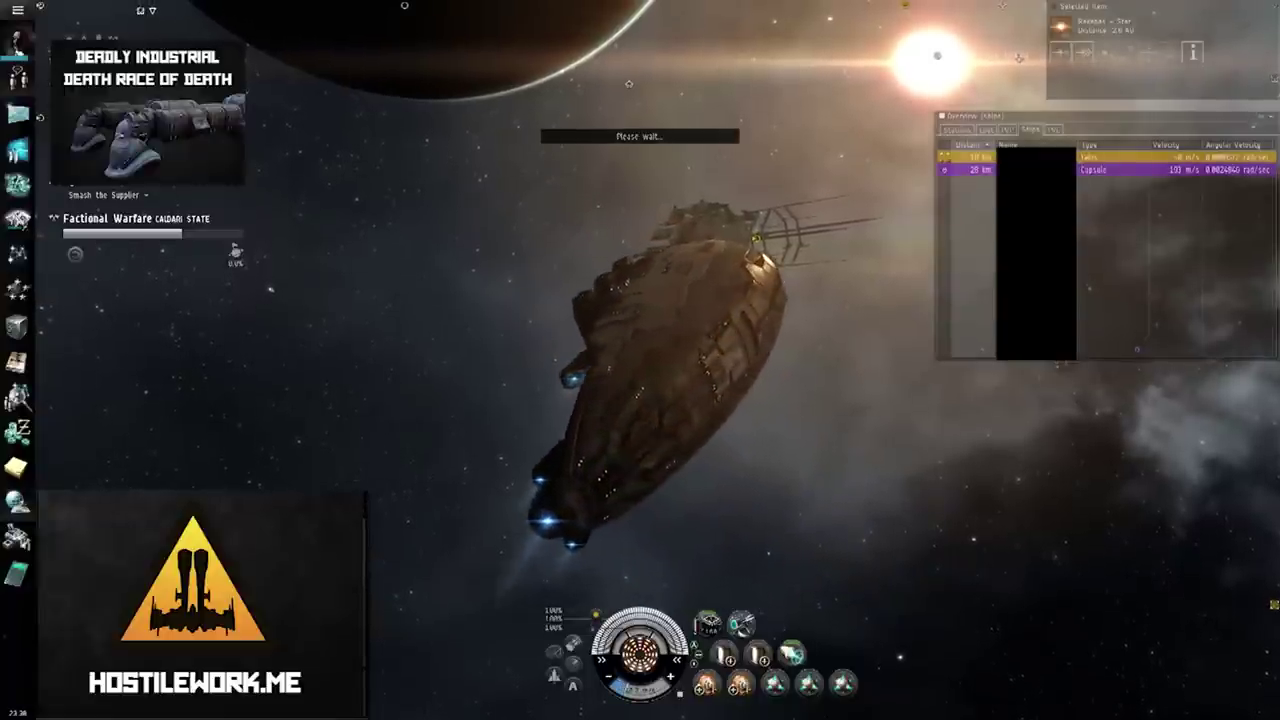
# - Start a warp toward the Rakapas star from the sun's actions
pyautogui.rightClick(1017, 58)
pyautogui.click(1015, 57)
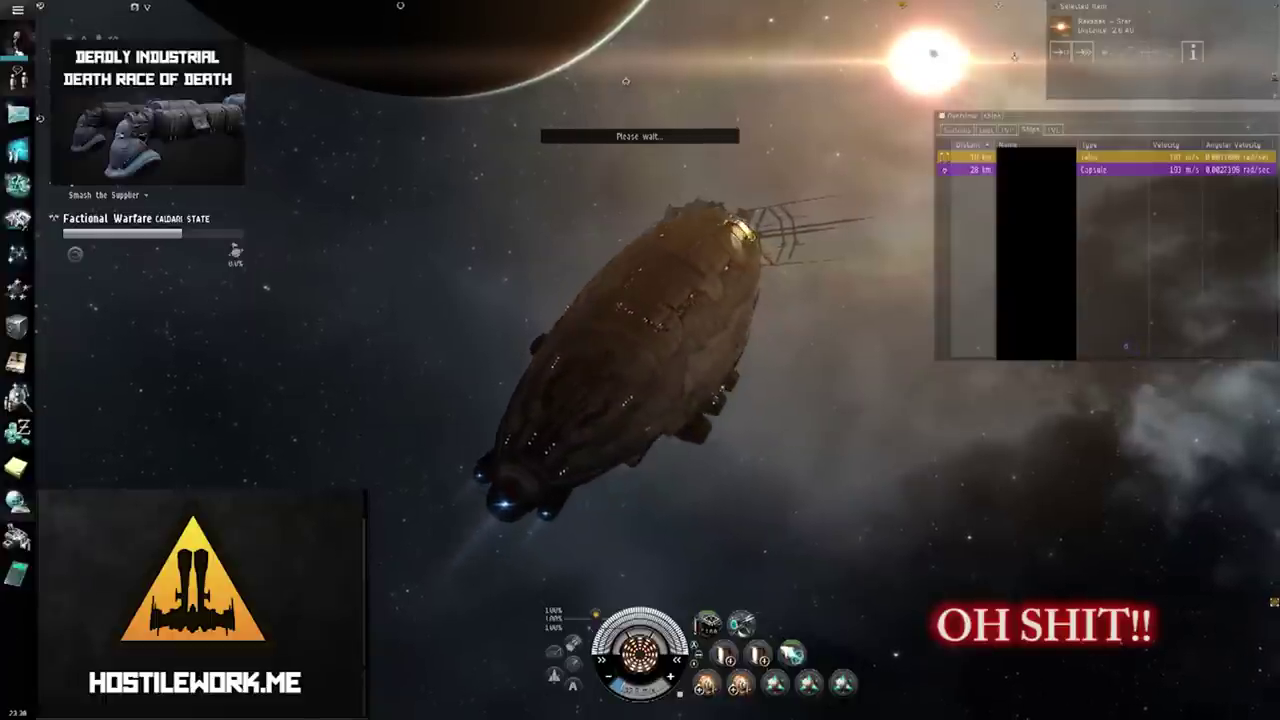
pyautogui.rightClick(931, 51)
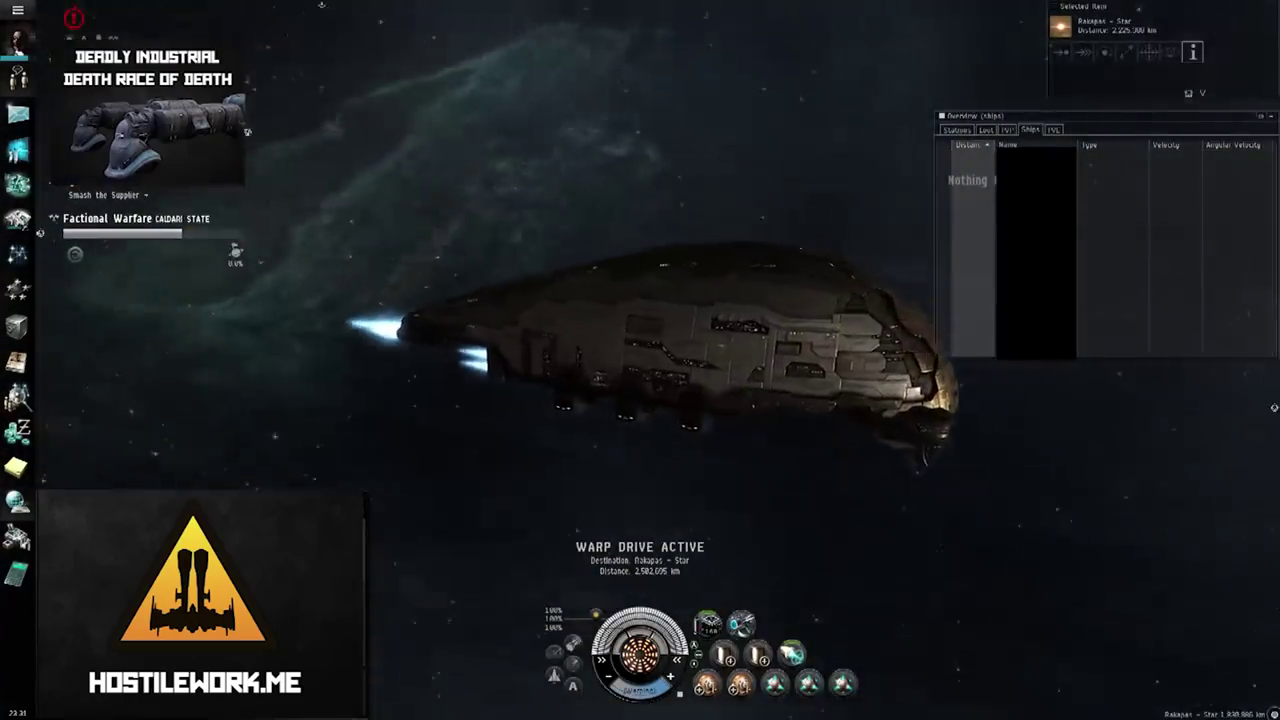
# - Target the Pynekastoh stargate in the Stations list and warp to it
pyautogui.click(957, 129)
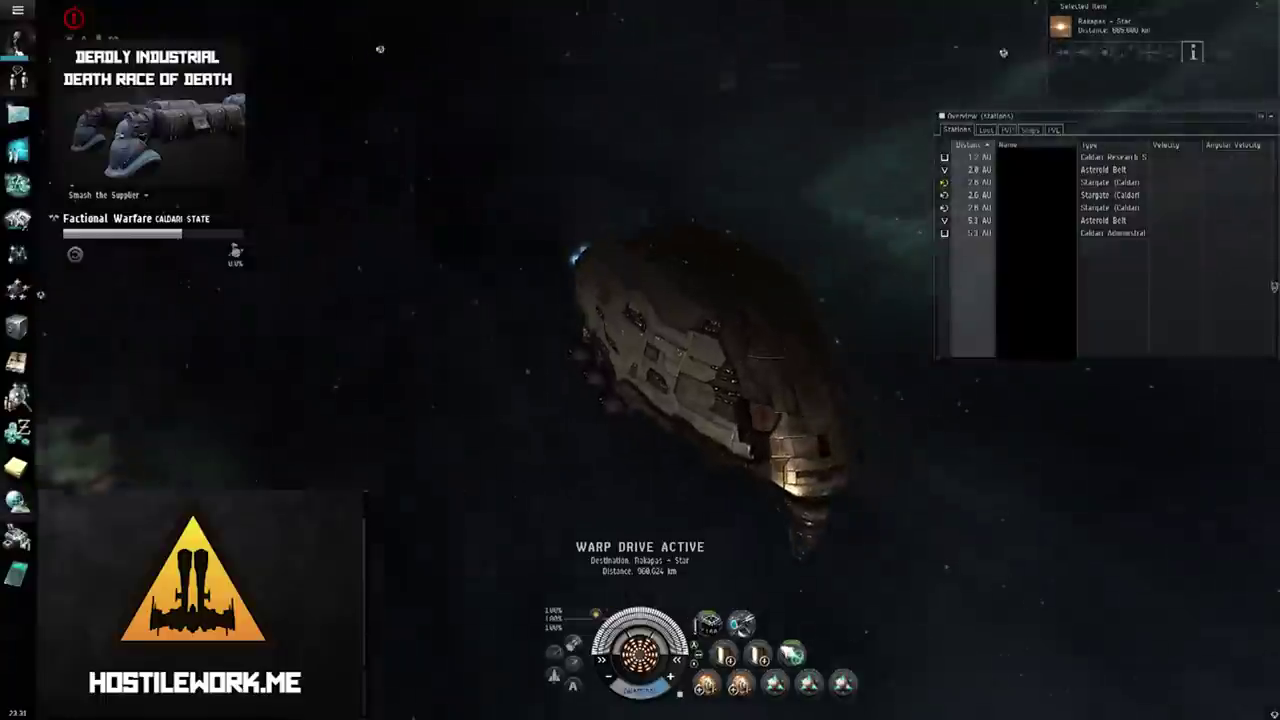
pyautogui.click(1110, 182)
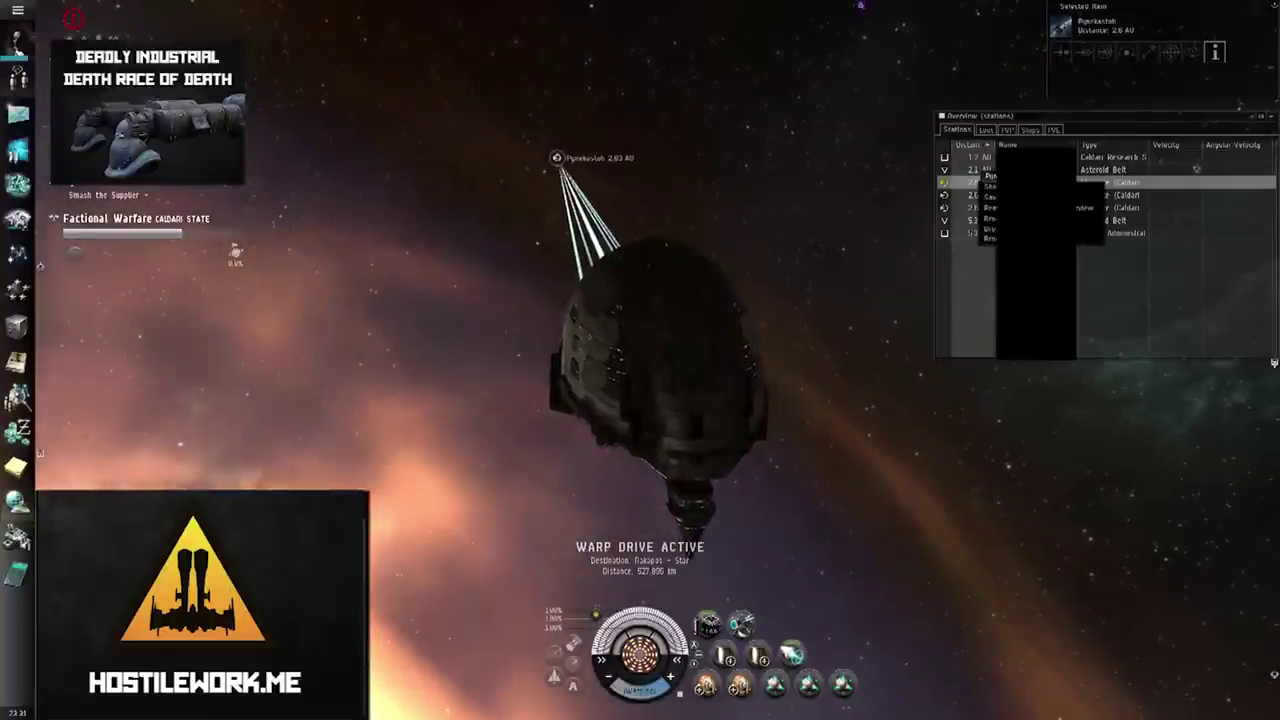
pyautogui.rightClick(982, 174)
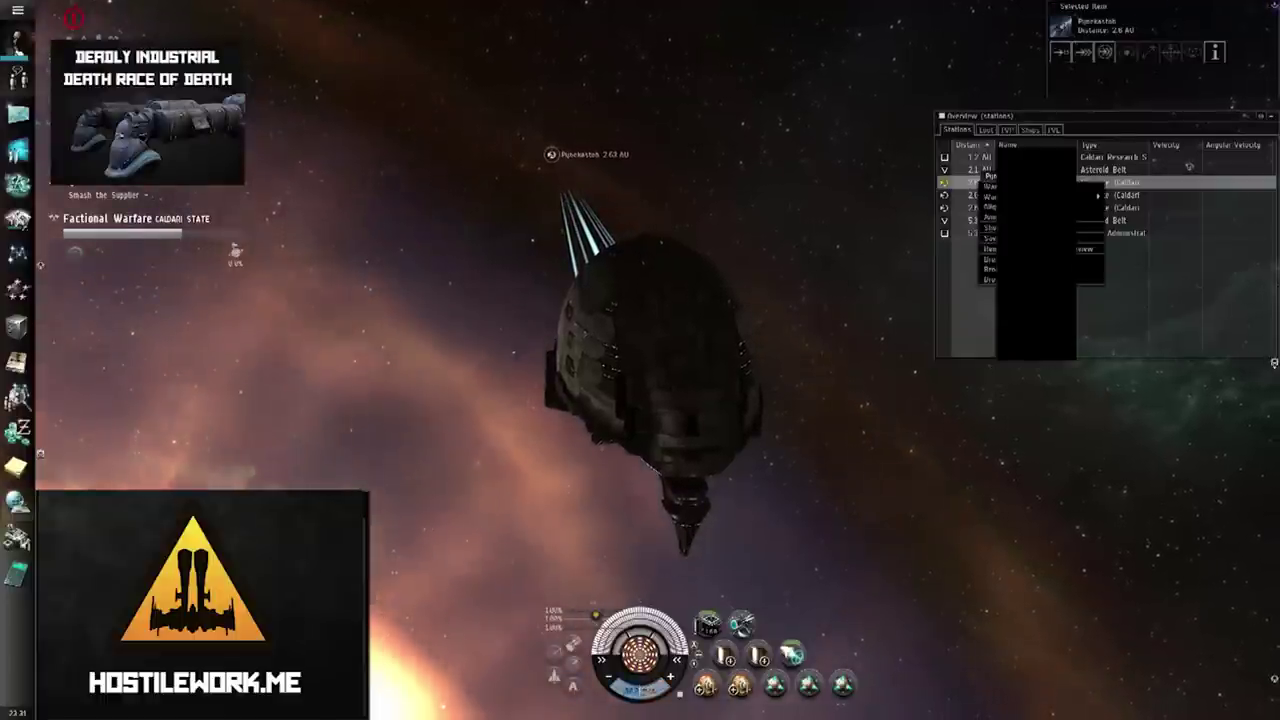
pyautogui.click(1185, 166)
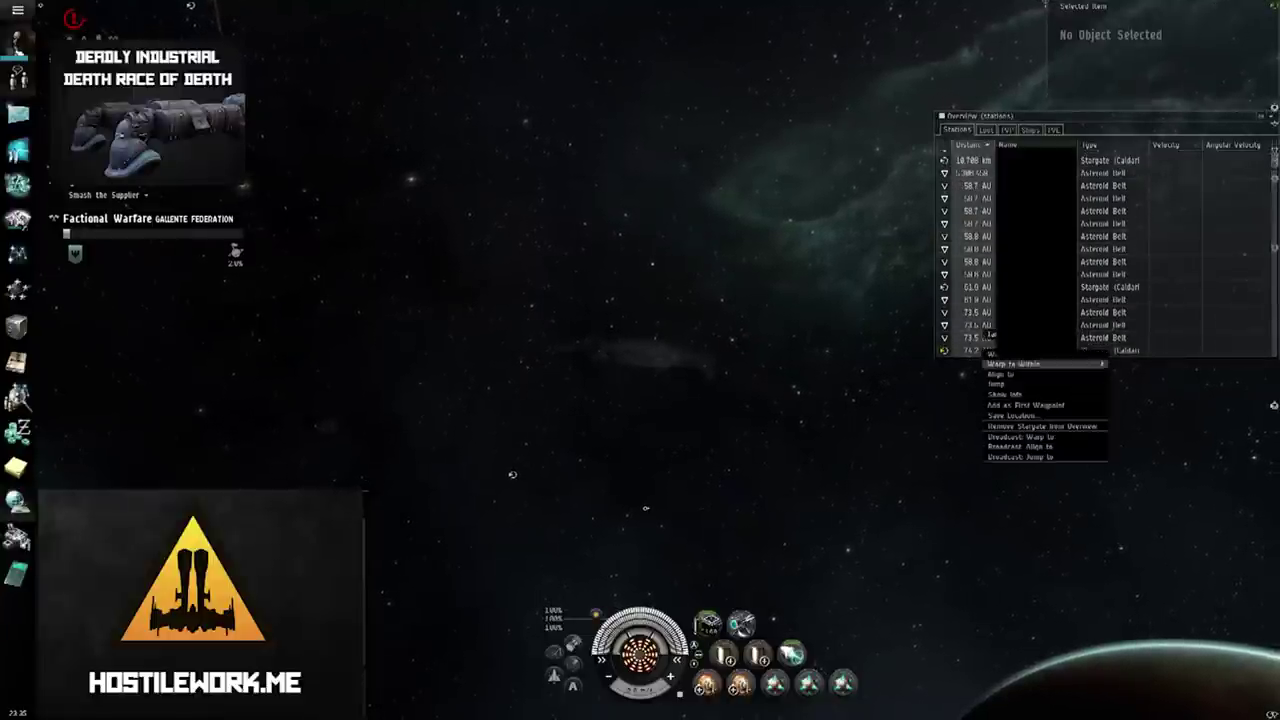
# - Let the warp to the Tama gate finish, checking nearby ships and stargates, and jump into Tama
pyautogui.click(997, 384)
pyautogui.click(1030, 130)
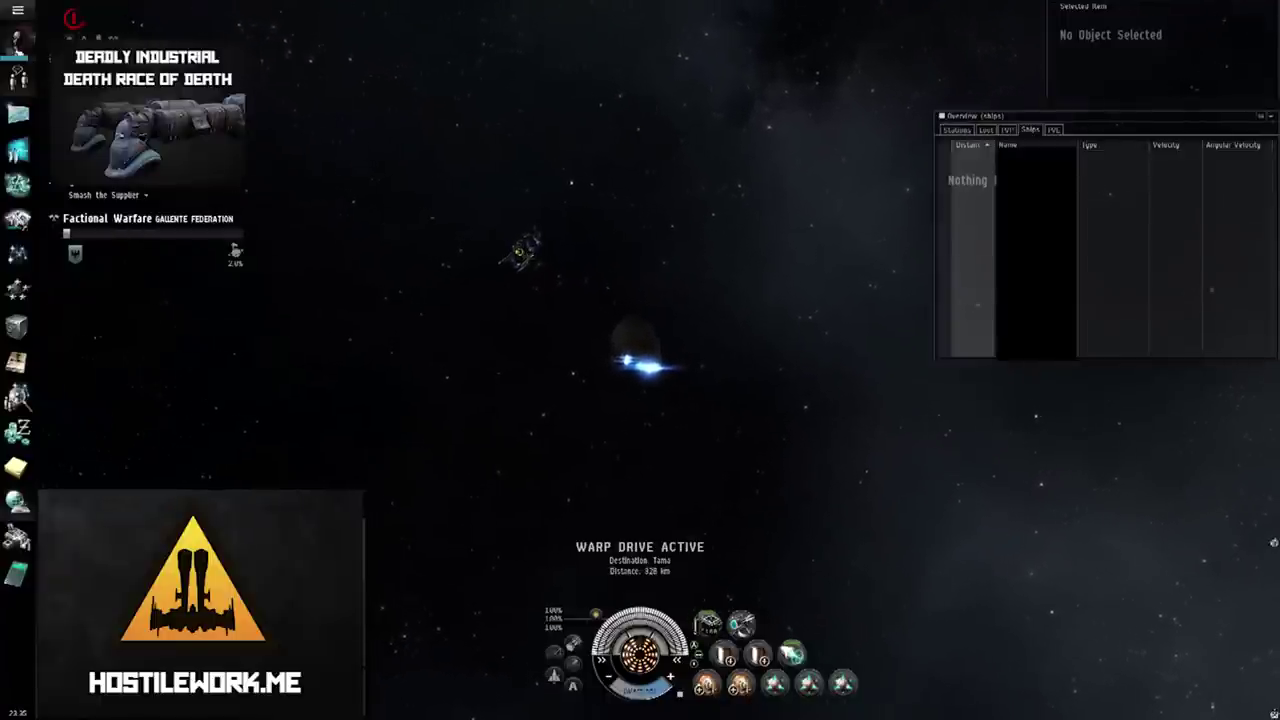
pyautogui.click(956, 130)
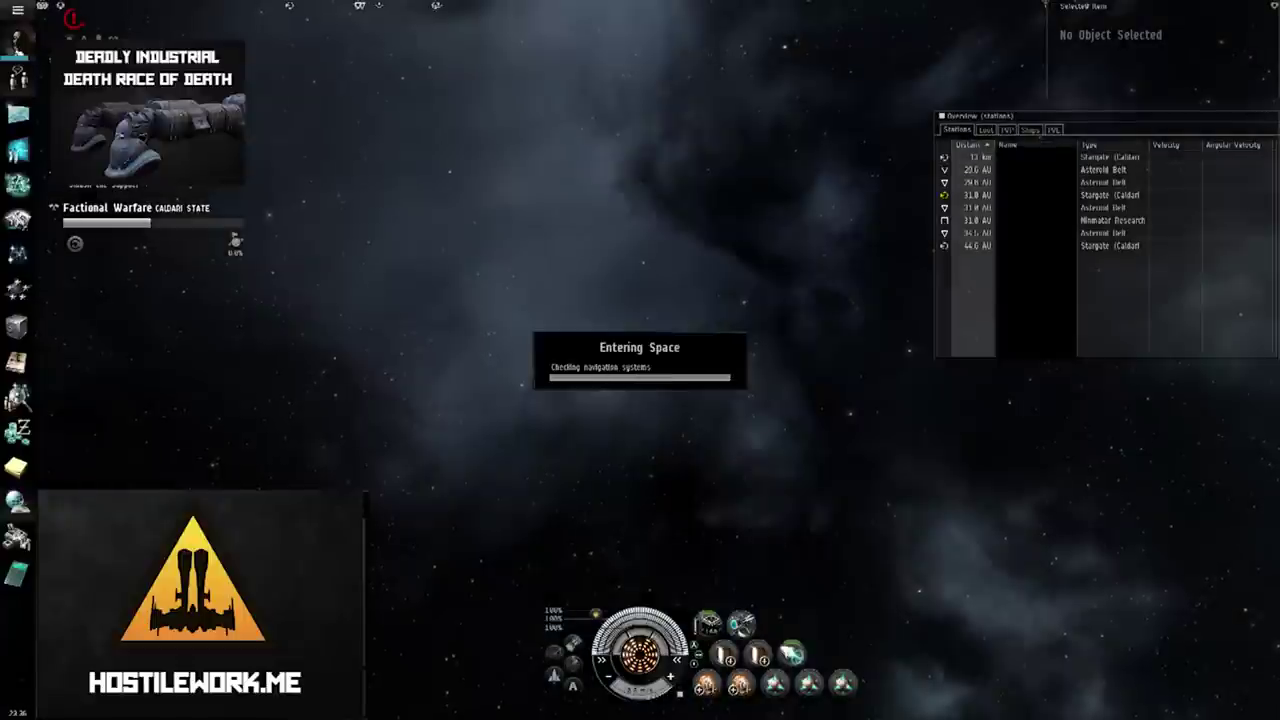
# - Warp toward the Sujarento stargate in Tama
pyautogui.rightClick(975, 193)
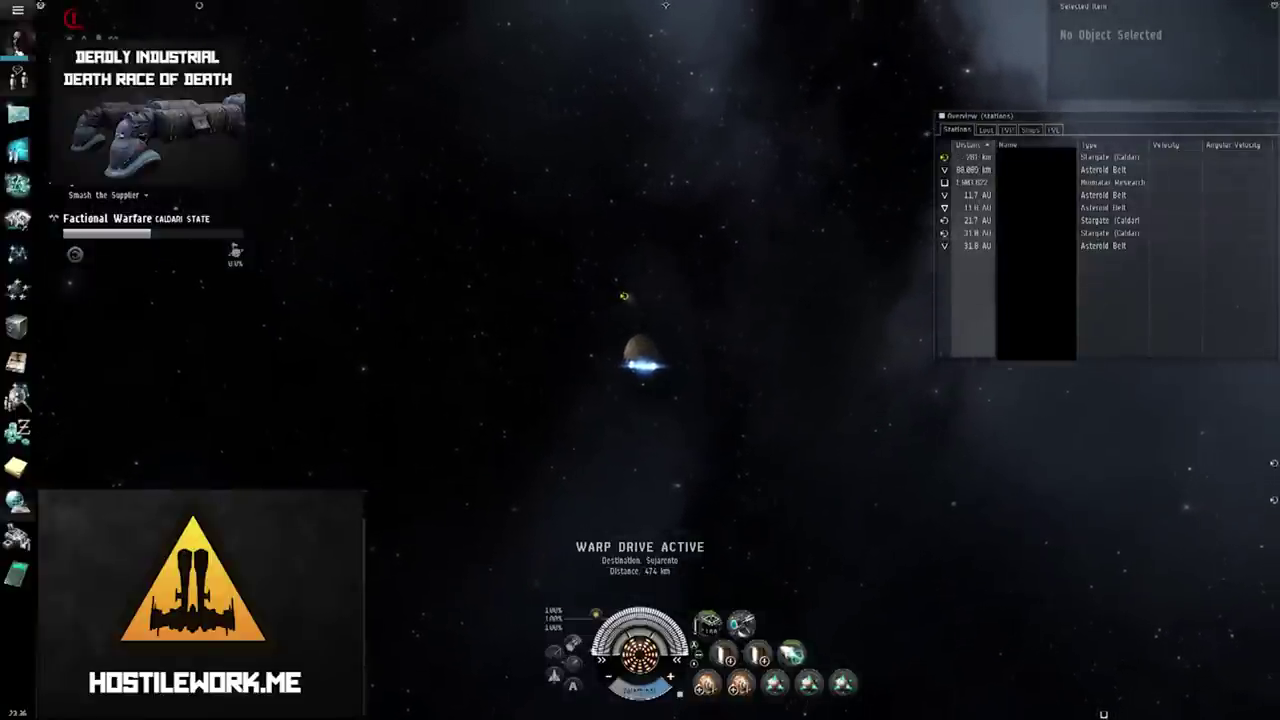
# - Inspect the large ship at the arrival gate, then review ships at the finish point
pyautogui.click(1030, 129)
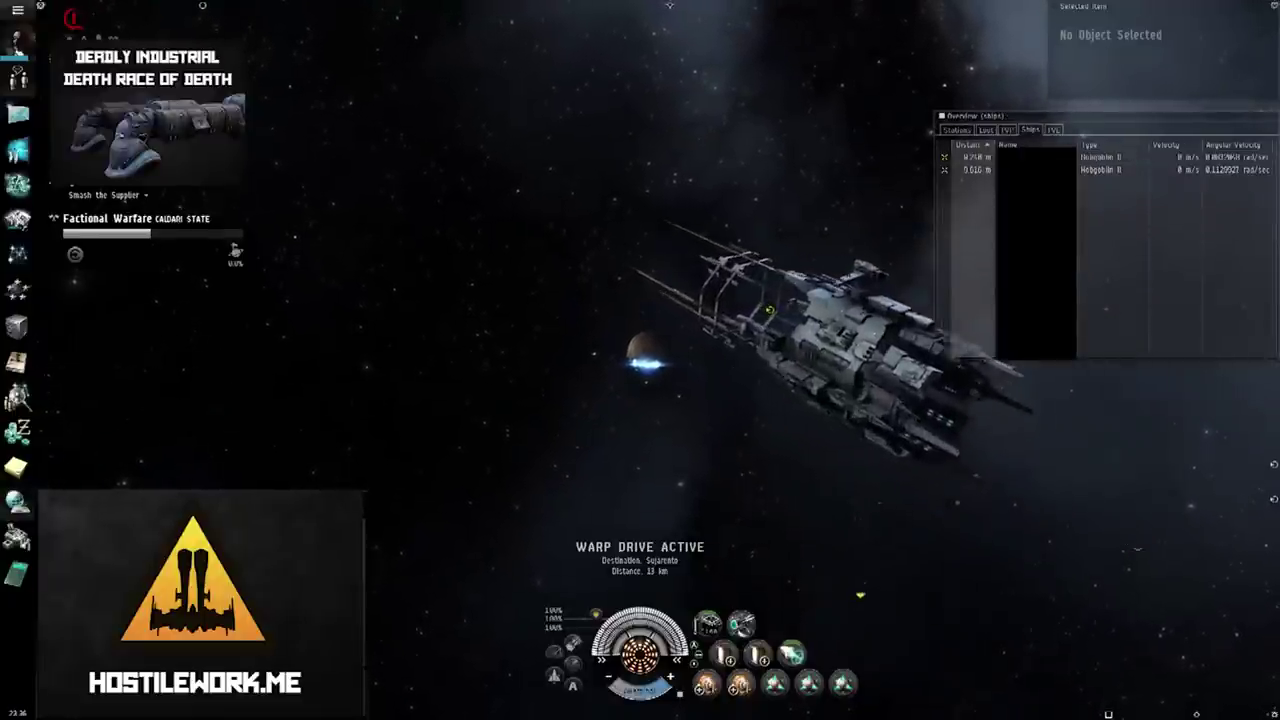
pyautogui.rightClick(830, 324)
pyautogui.click(880, 380)
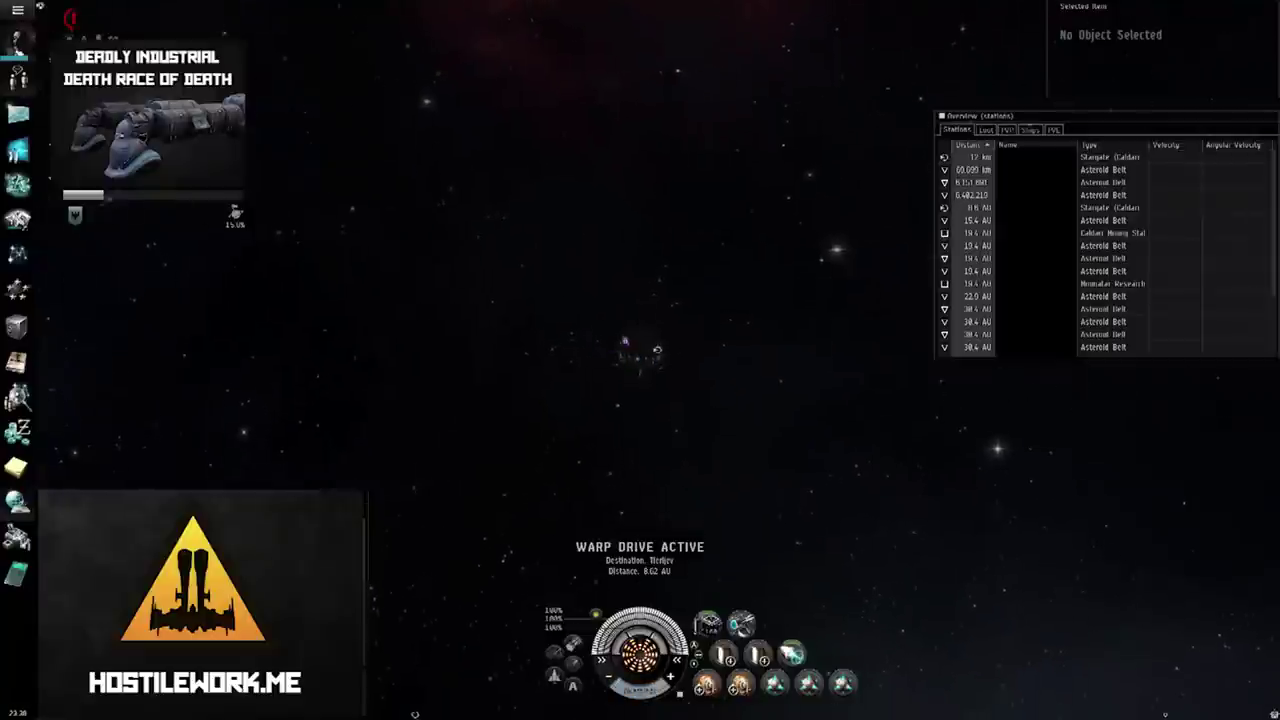
pyautogui.click(1030, 129)
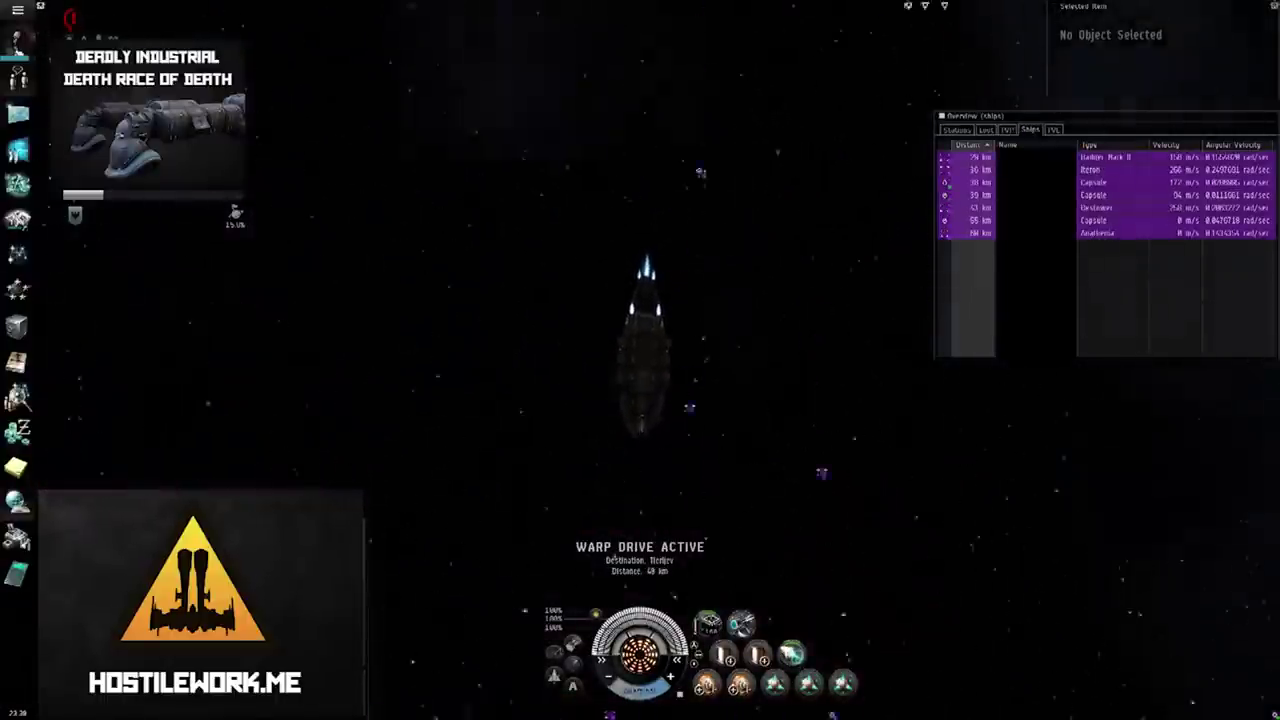
# - Approach the A WINNAR IS YOU cargo container and turn off module overload
pyautogui.press('F1')
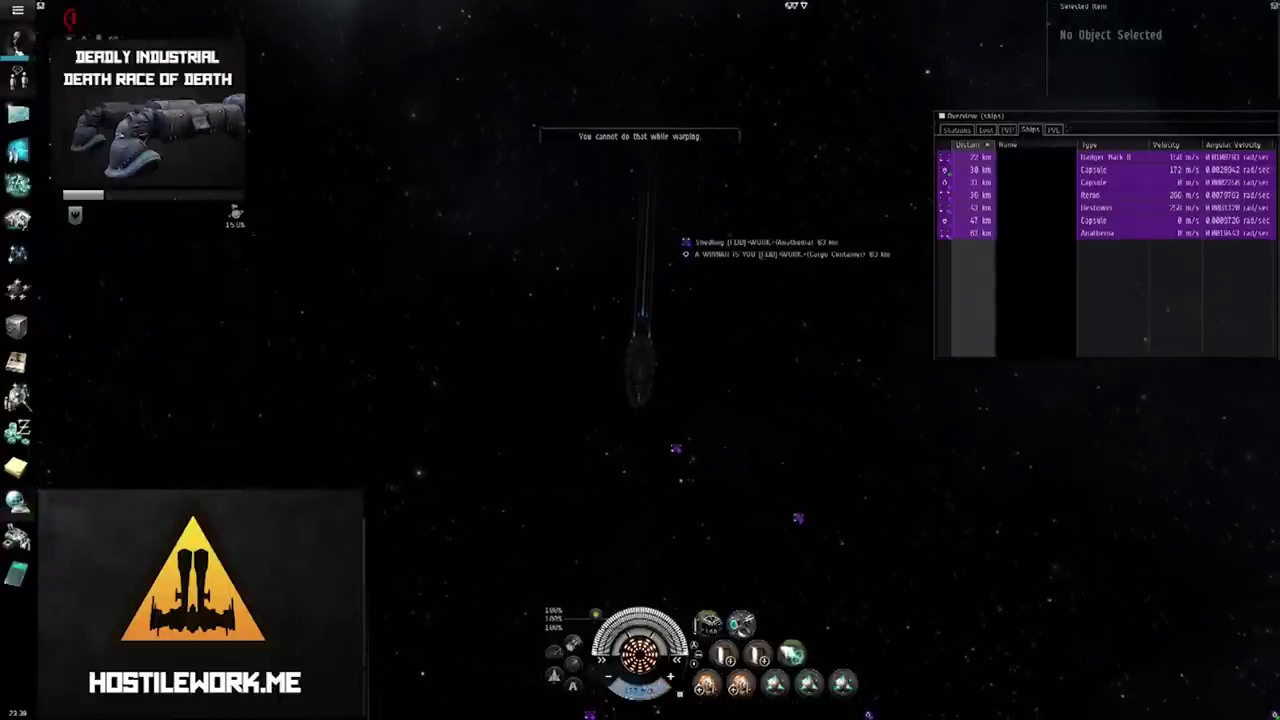
pyautogui.click(700, 254)
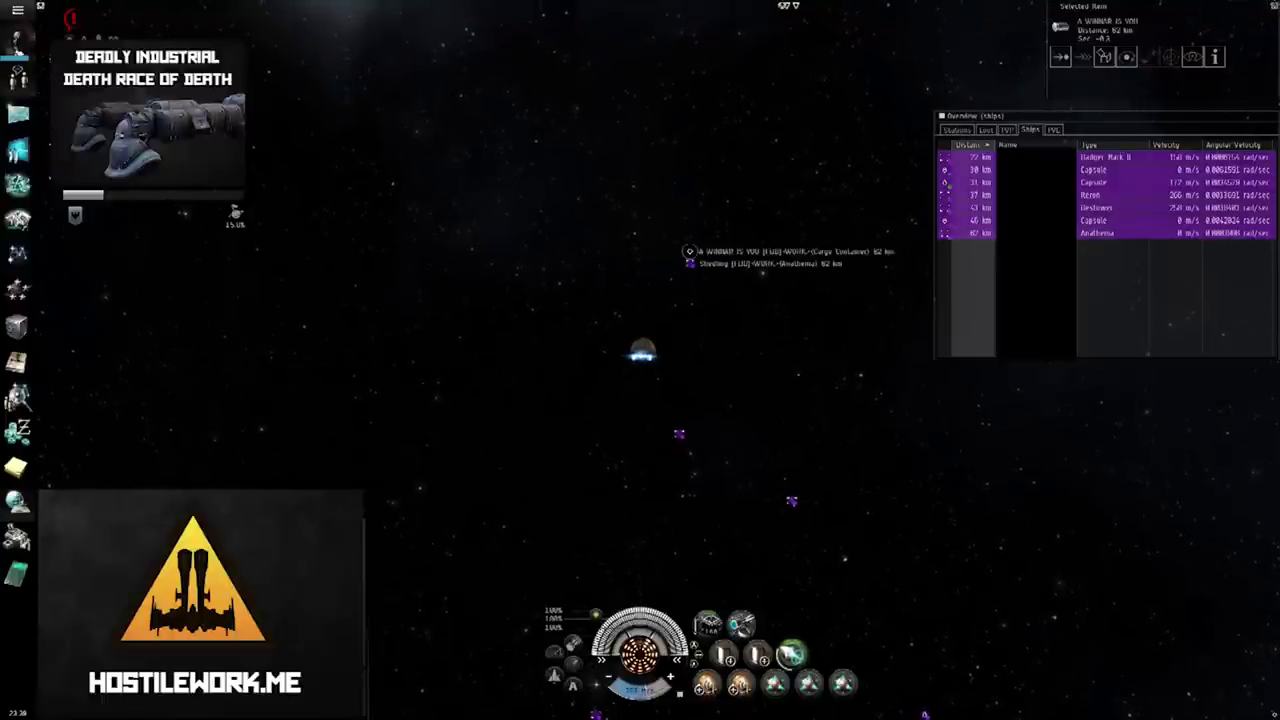
pyautogui.click(689, 251)
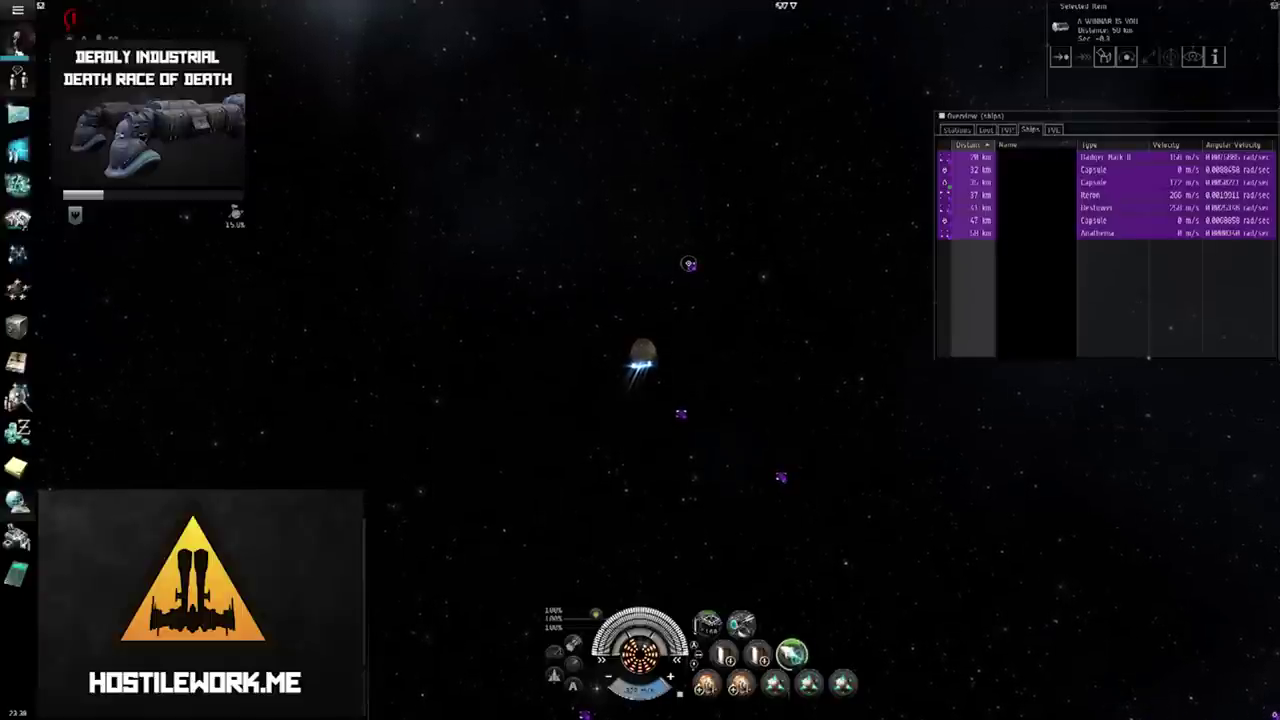
pyautogui.click(688, 263)
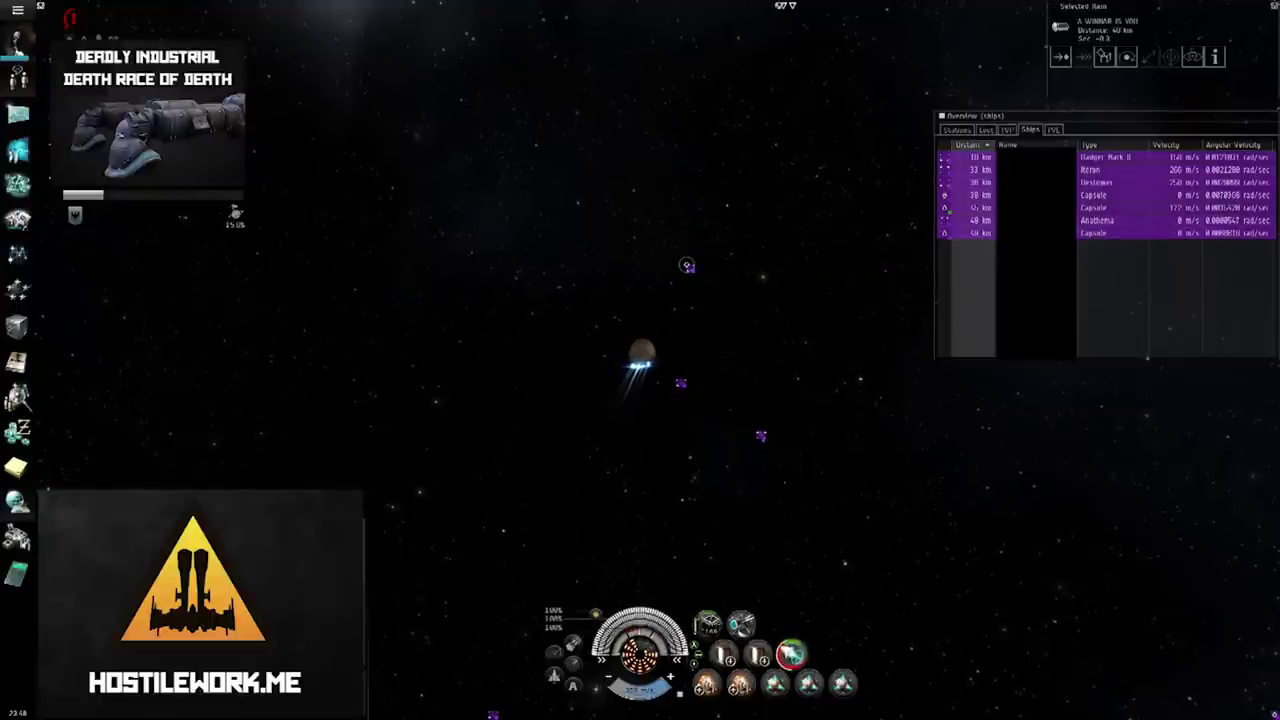
pyautogui.click(791, 642)
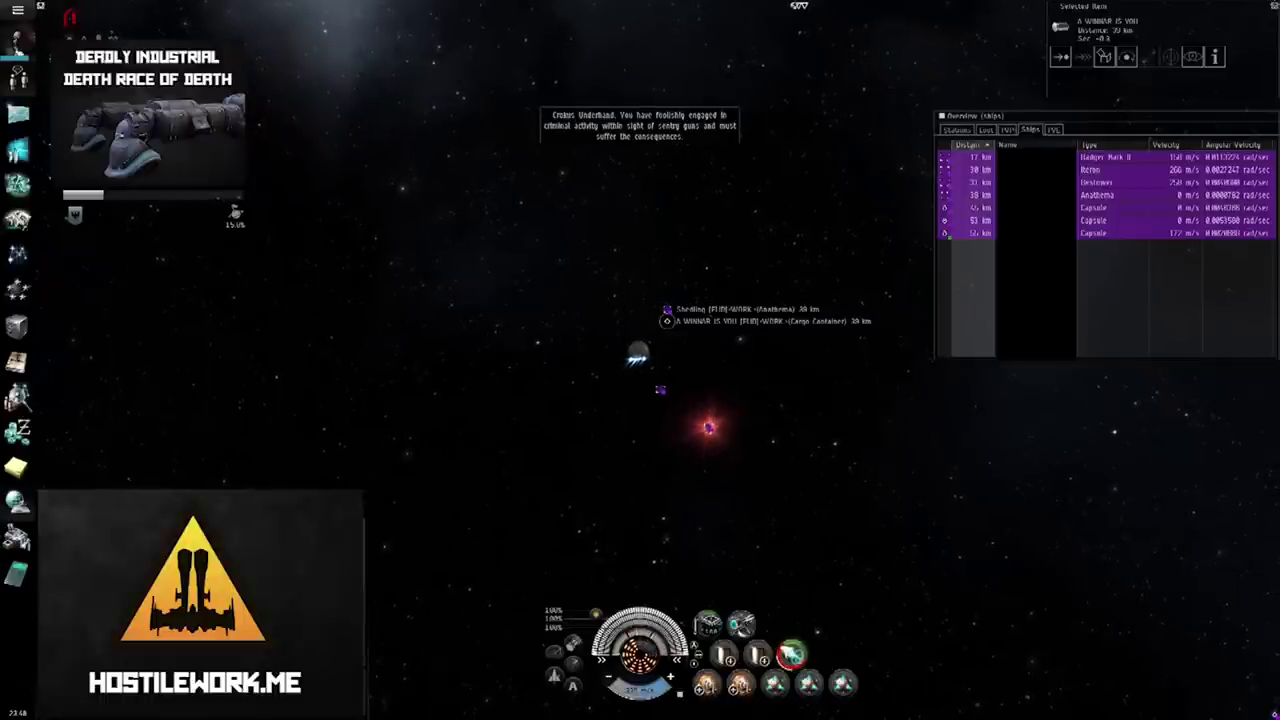
# - Select the dying destroyer, reselect the A WINNAR IS YOU container, then select the Nemesis
pyautogui.click(705, 425)
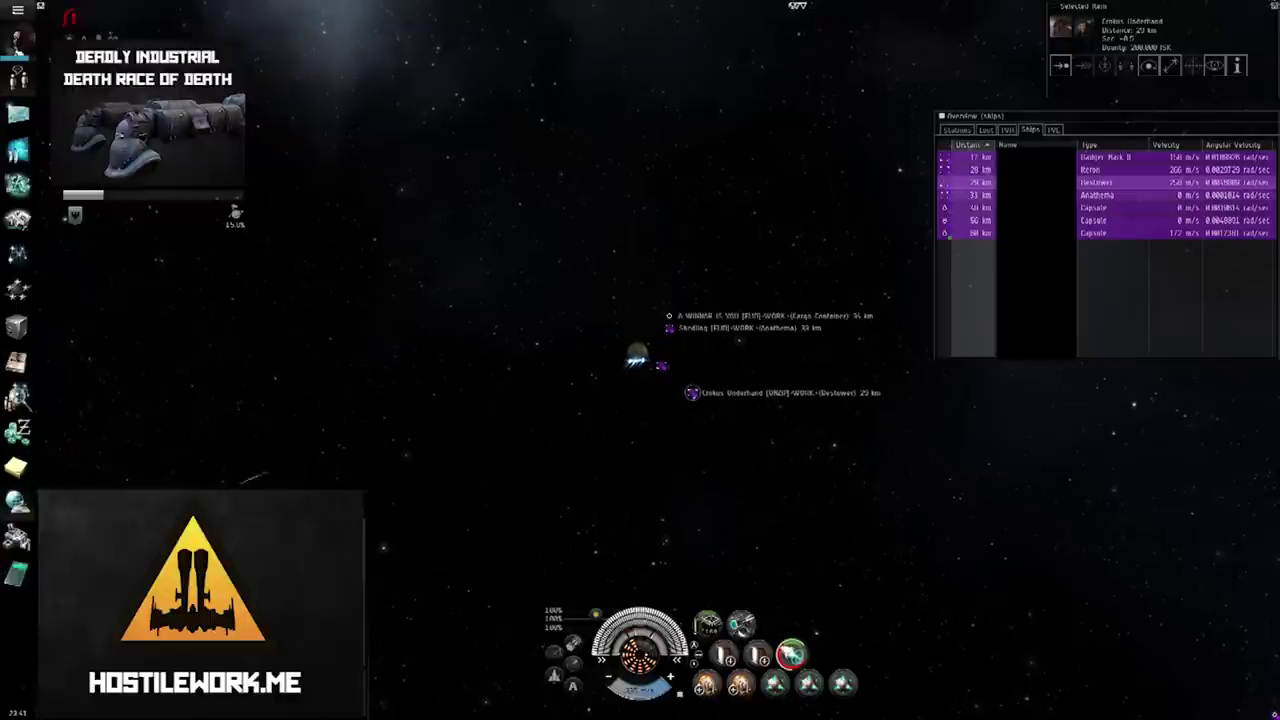
pyautogui.keyDown('ctrl'); pyautogui.click(669, 316); pyautogui.keyUp('ctrl')
pyautogui.click(669, 316)
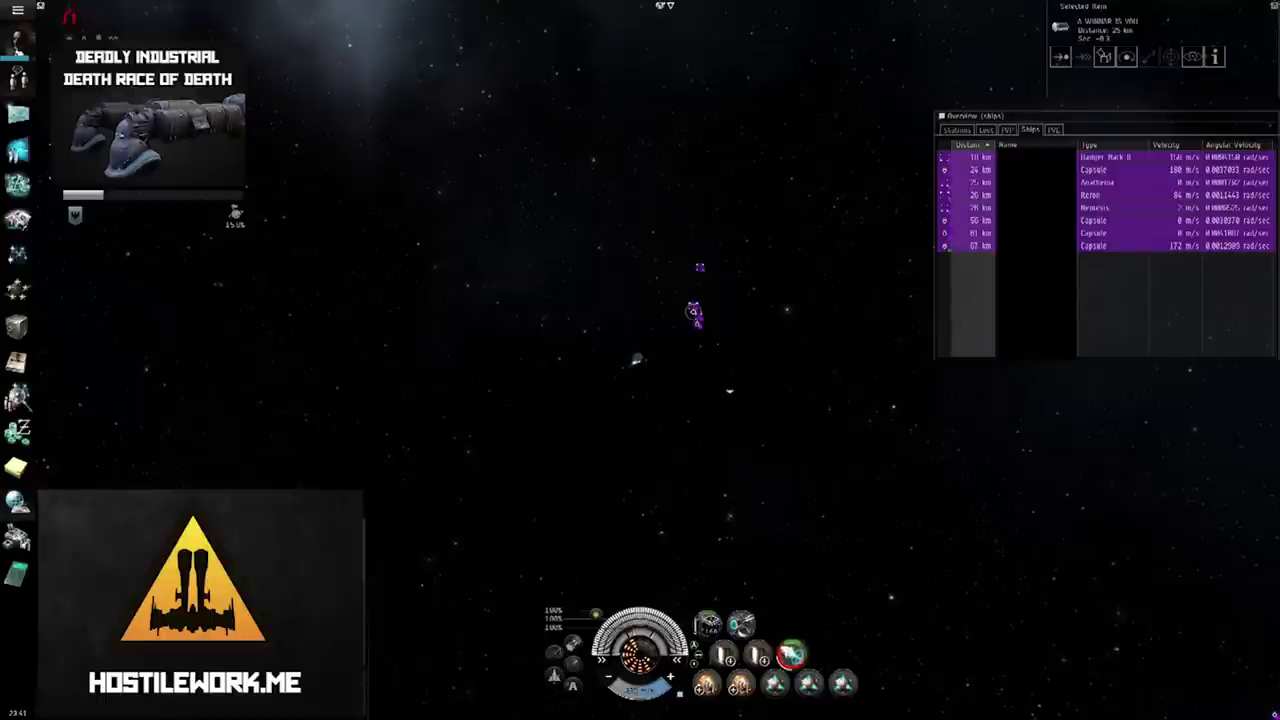
pyautogui.click(1100, 207)
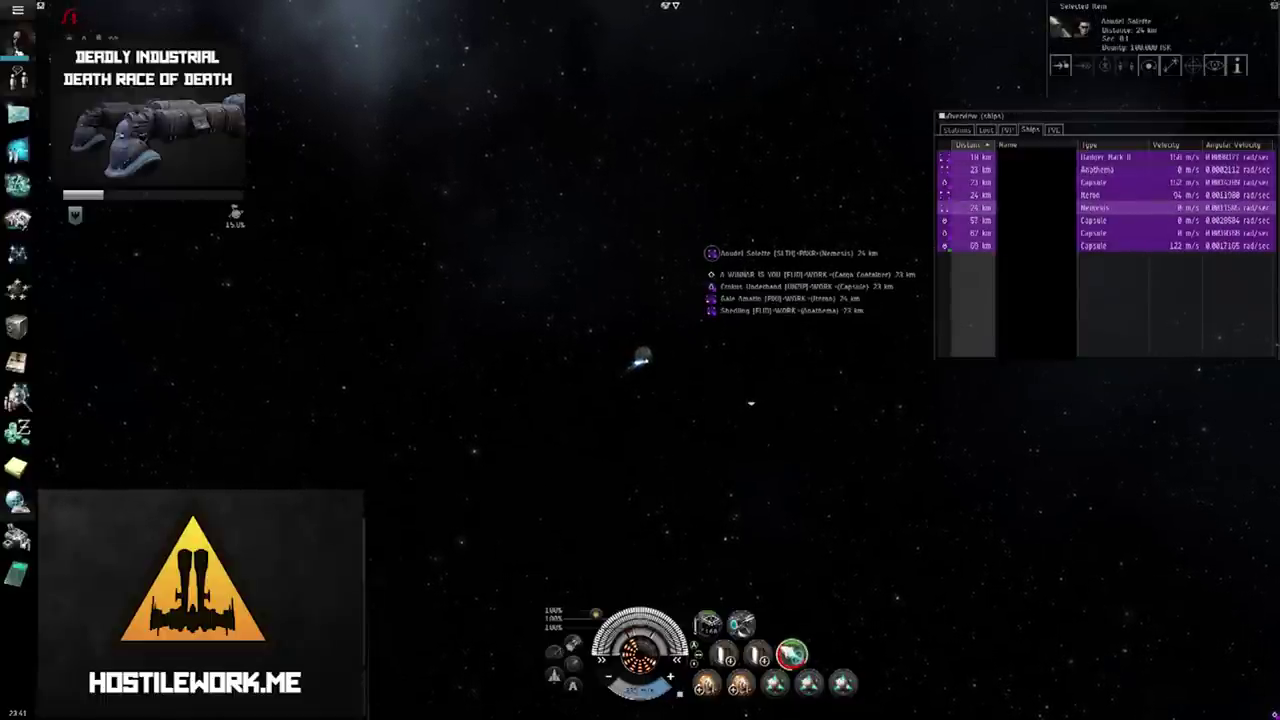
# - Reach the A WINNAR IS YOU container and switch off the microwarpdrive overload
pyautogui.click(760, 274)
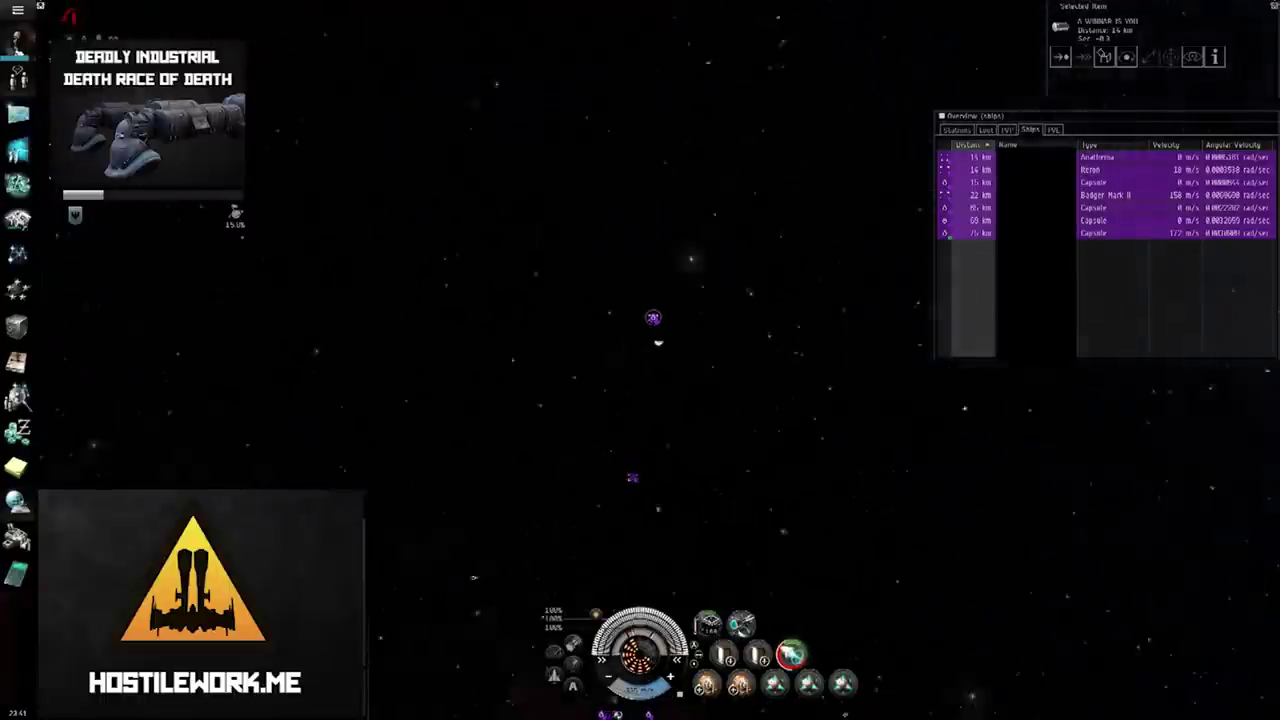
pyautogui.moveTo(473, 577)
pyautogui.mouseDown()
pyautogui.moveTo(393, 503)
pyautogui.moveTo(719, 455)
pyautogui.mouseUp()
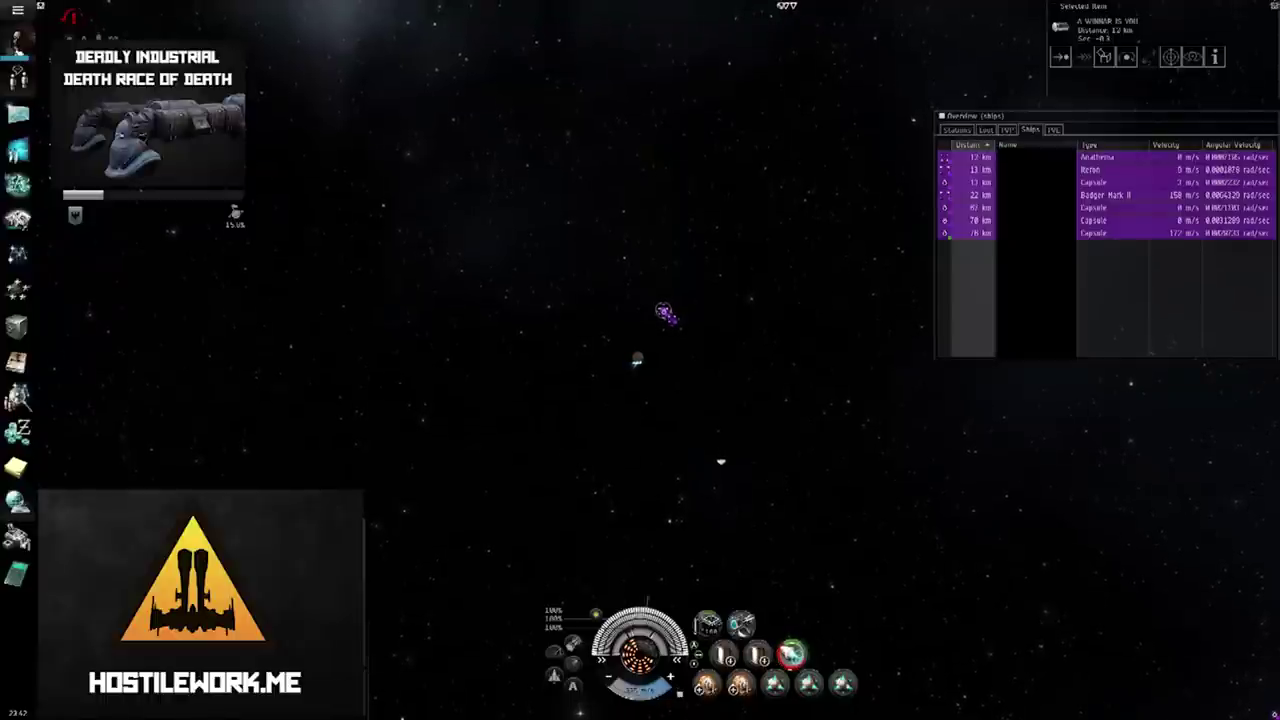
pyautogui.hotkey('alt', 'F1')
pyautogui.hotkey('shift', 'alt', 'F1')
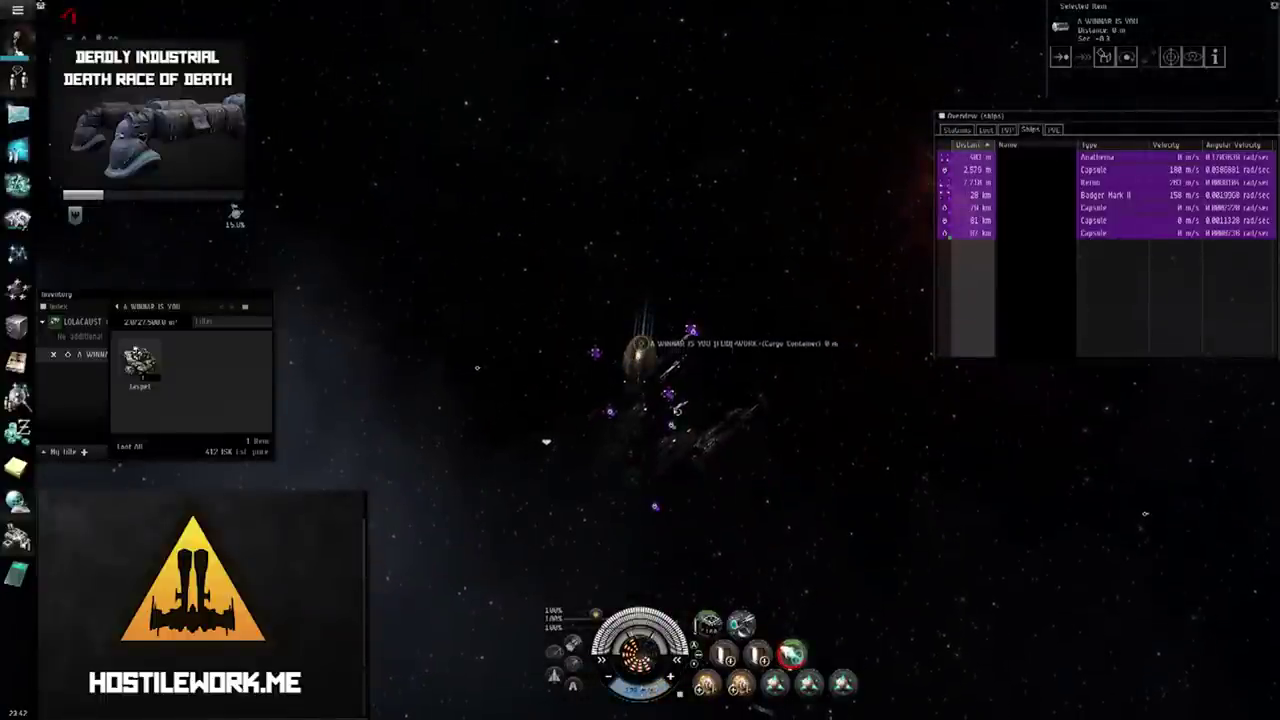
# - Loot the Jasper from the container and start jettisoning it from the cargo hold
pyautogui.click(678, 408)
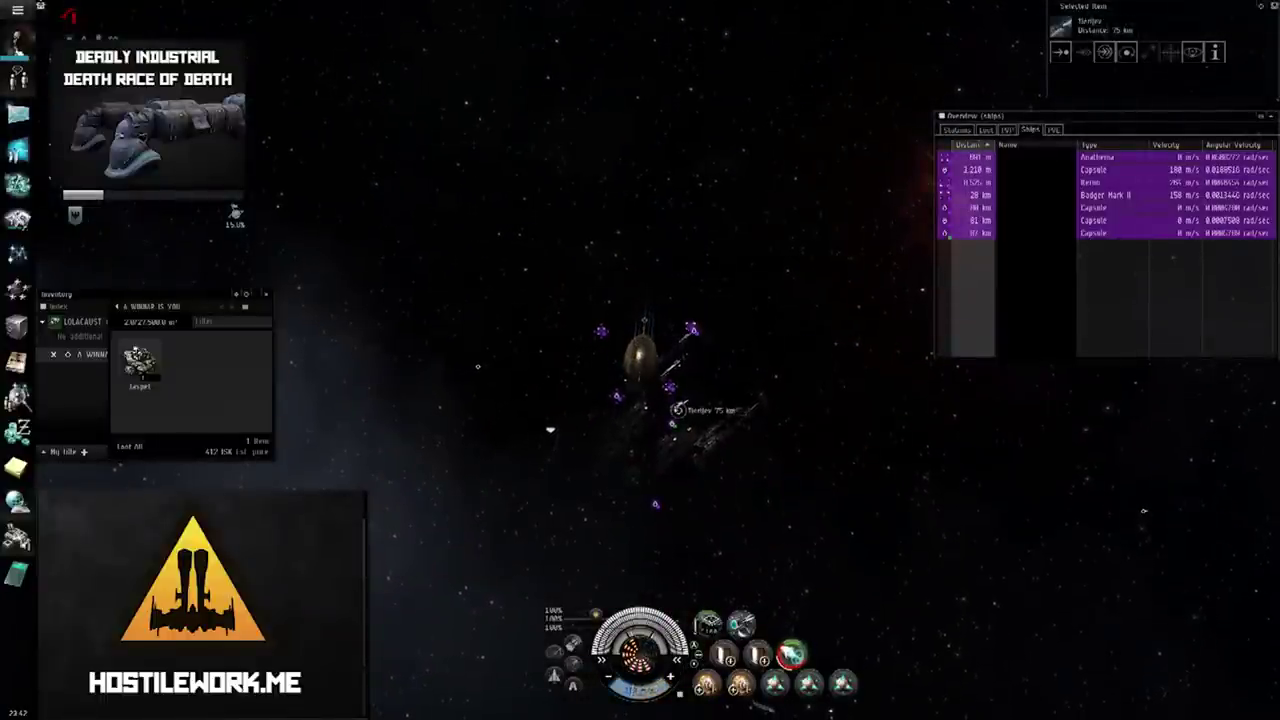
pyautogui.click(130, 446)
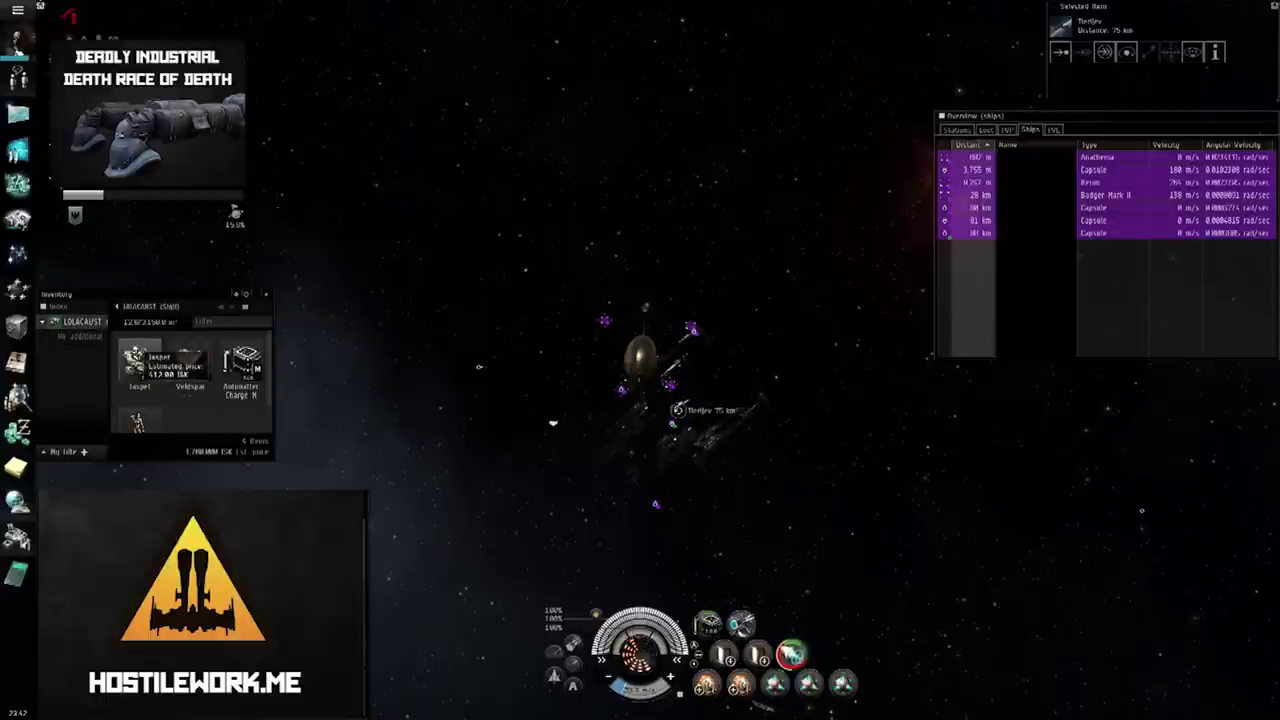
pyautogui.rightClick(137, 366)
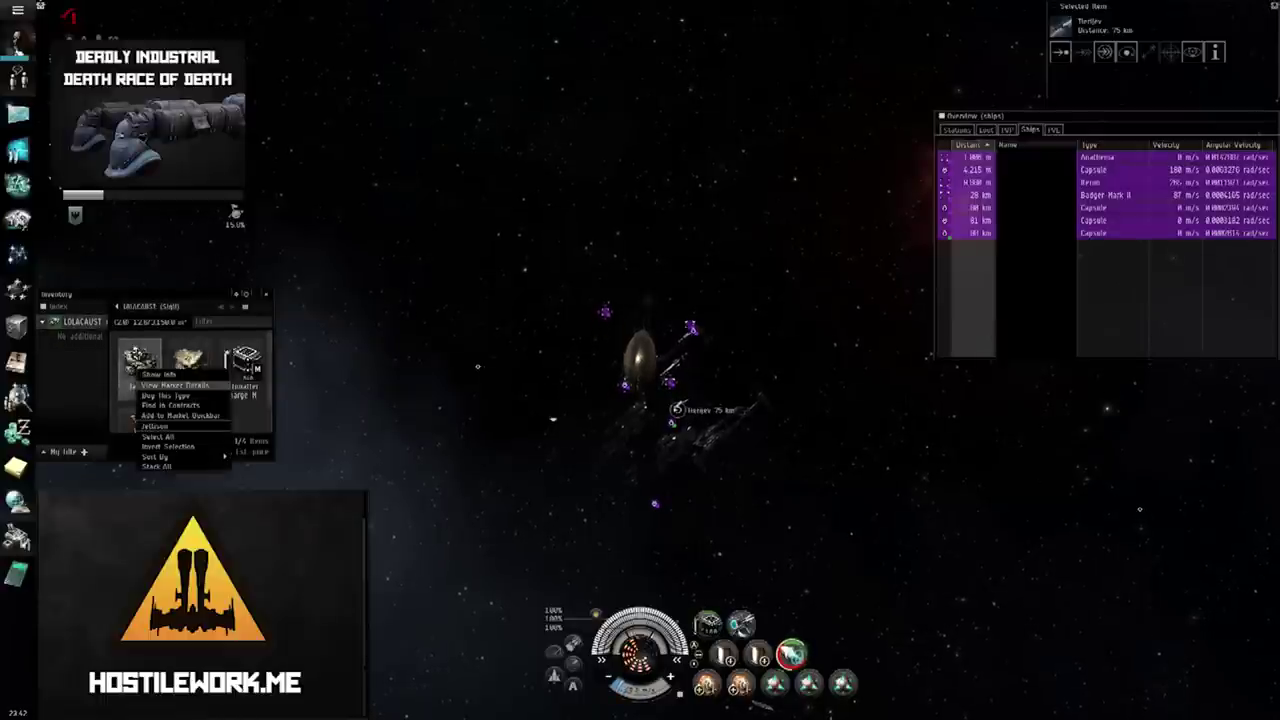
pyautogui.click(155, 426)
# - Dismiss the jettison prompt, give the nearby cargo container a custom name, then select the ship 75 km away
pyautogui.press('Return')
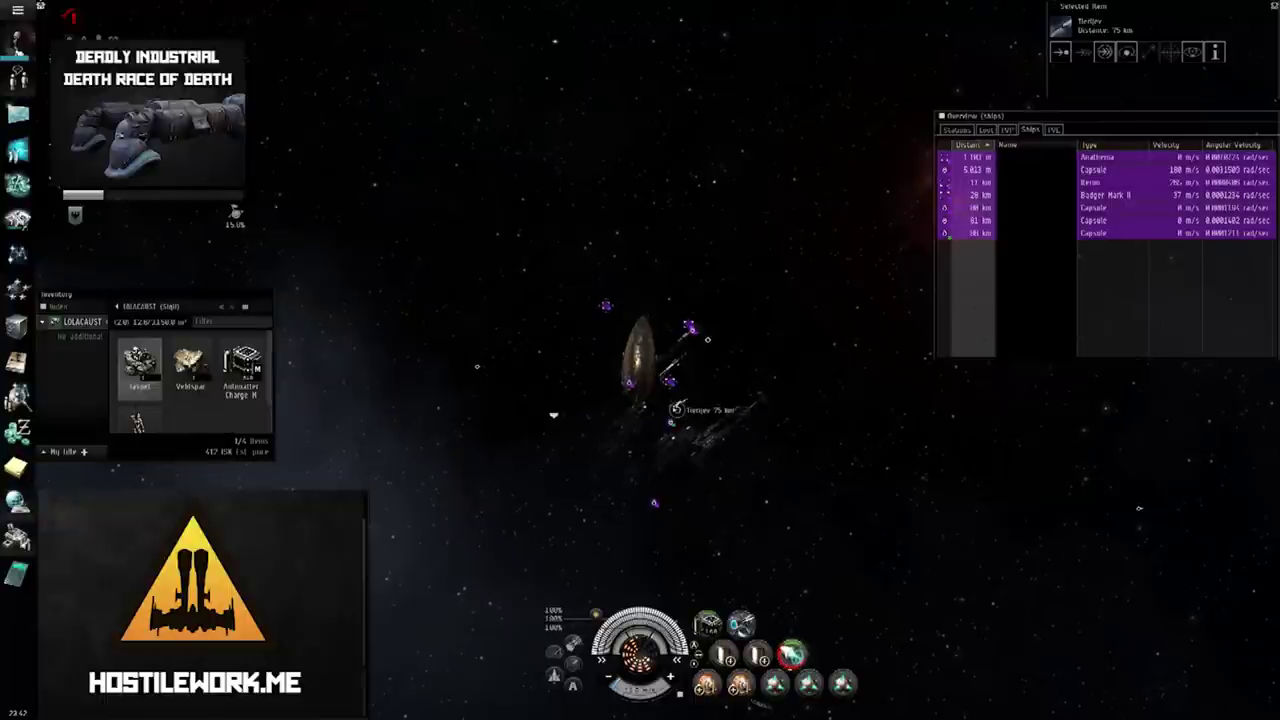
pyautogui.moveTo(553, 414); pyautogui.dragTo(680, 405)
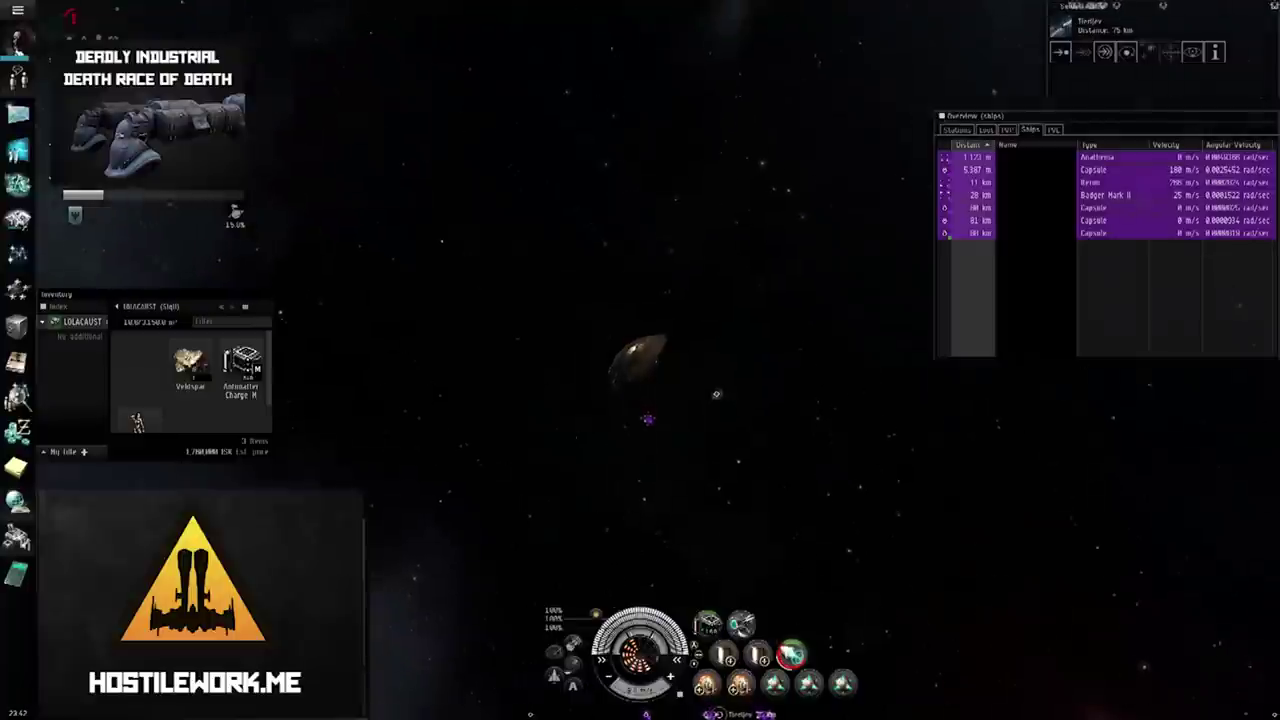
pyautogui.click(716, 394)
pyautogui.rightClick(716, 394)
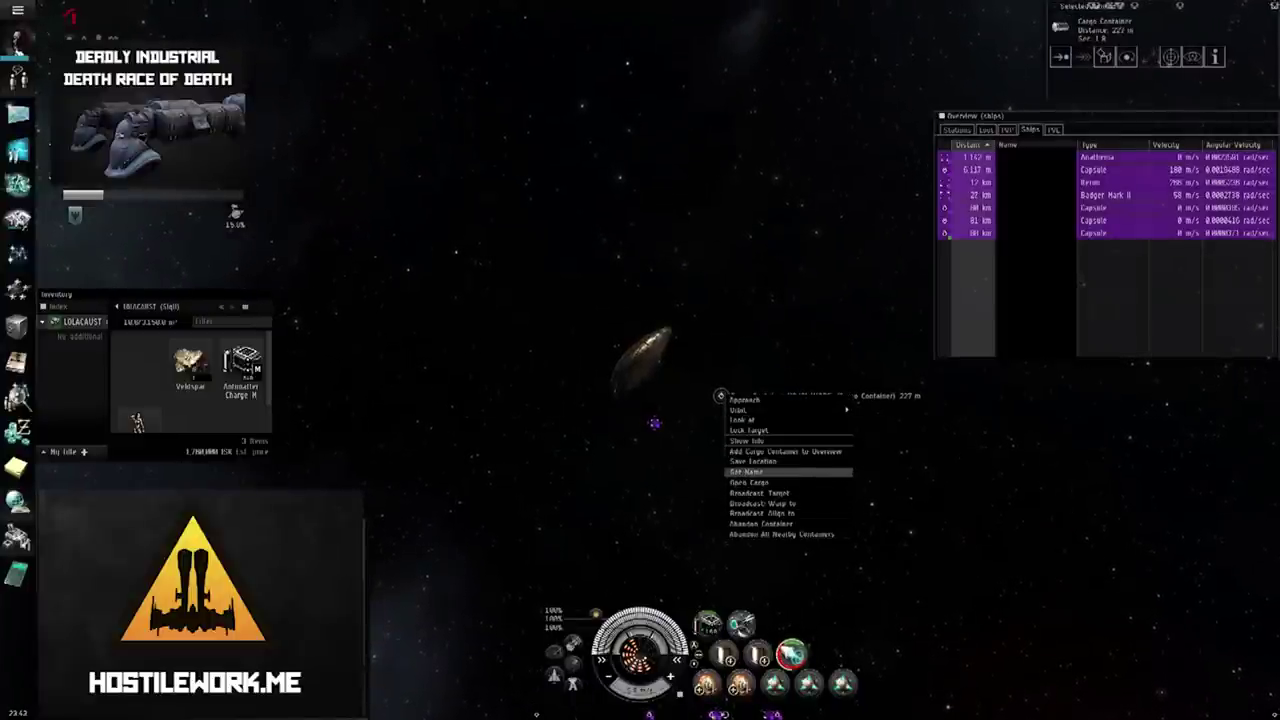
pyautogui.click(746, 471)
pyautogui.write('All')
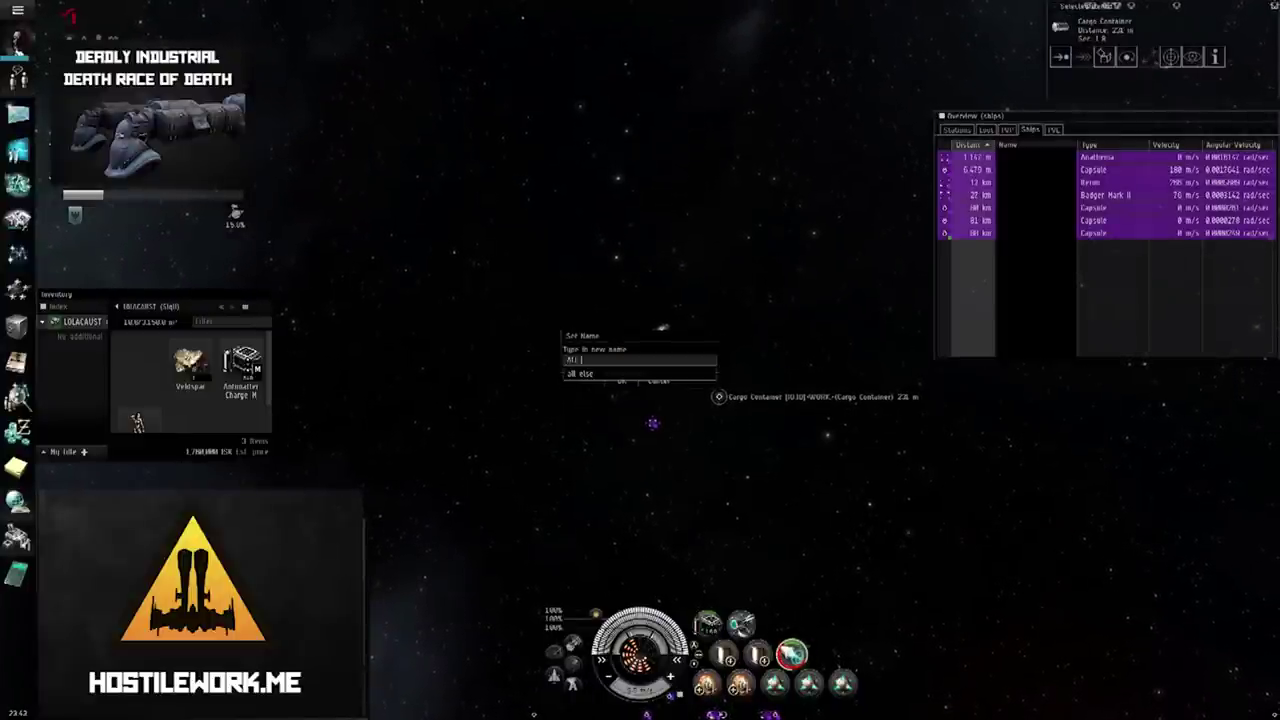
pyautogui.write(' H')
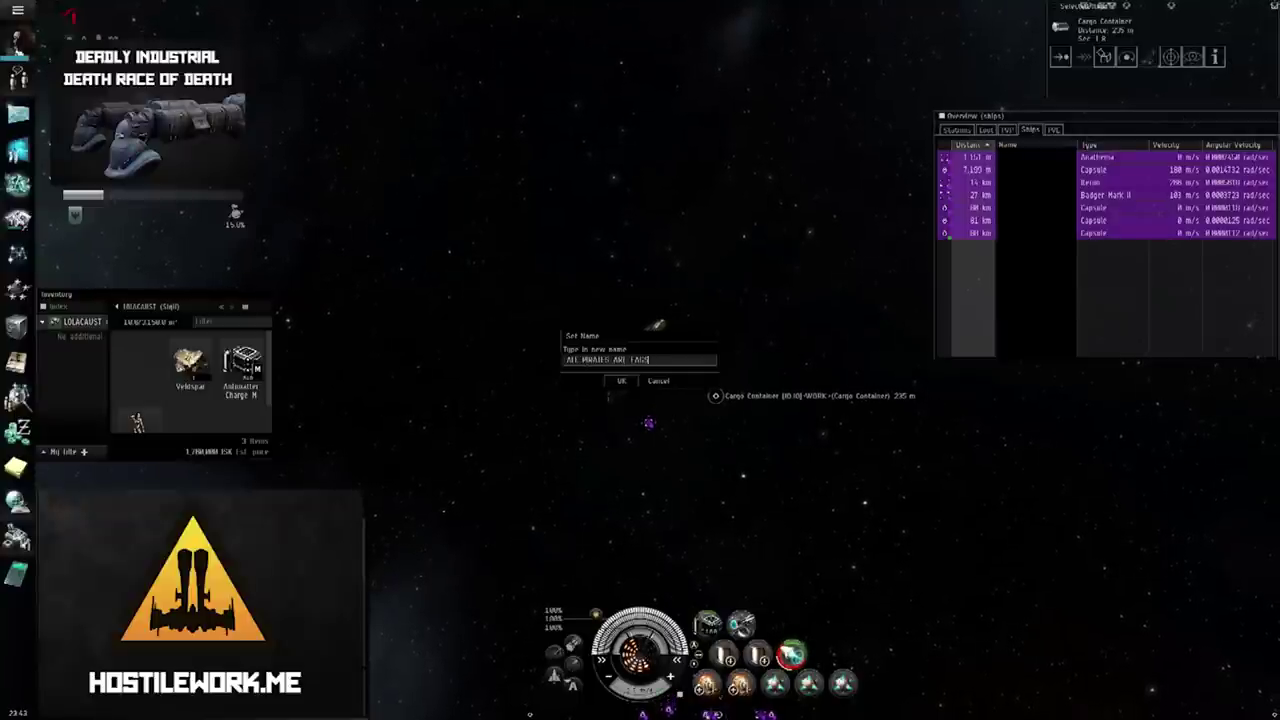
pyautogui.press('Return')
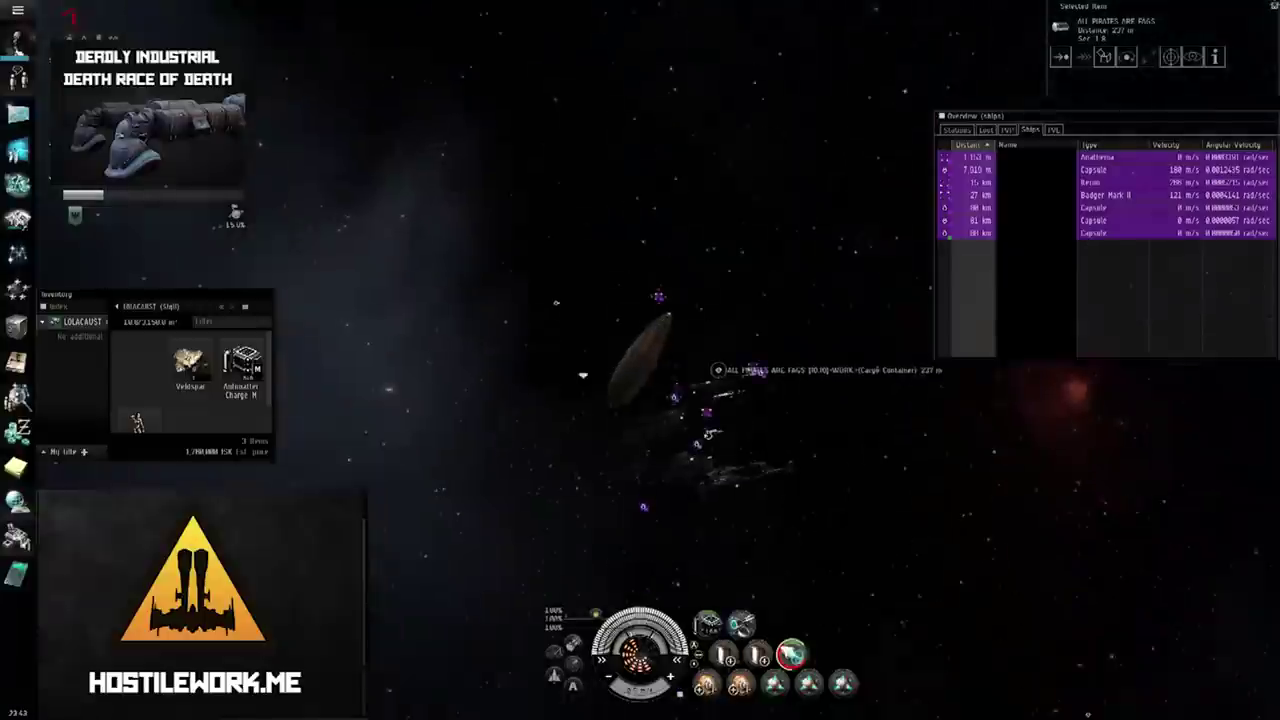
pyautogui.click(707, 432)
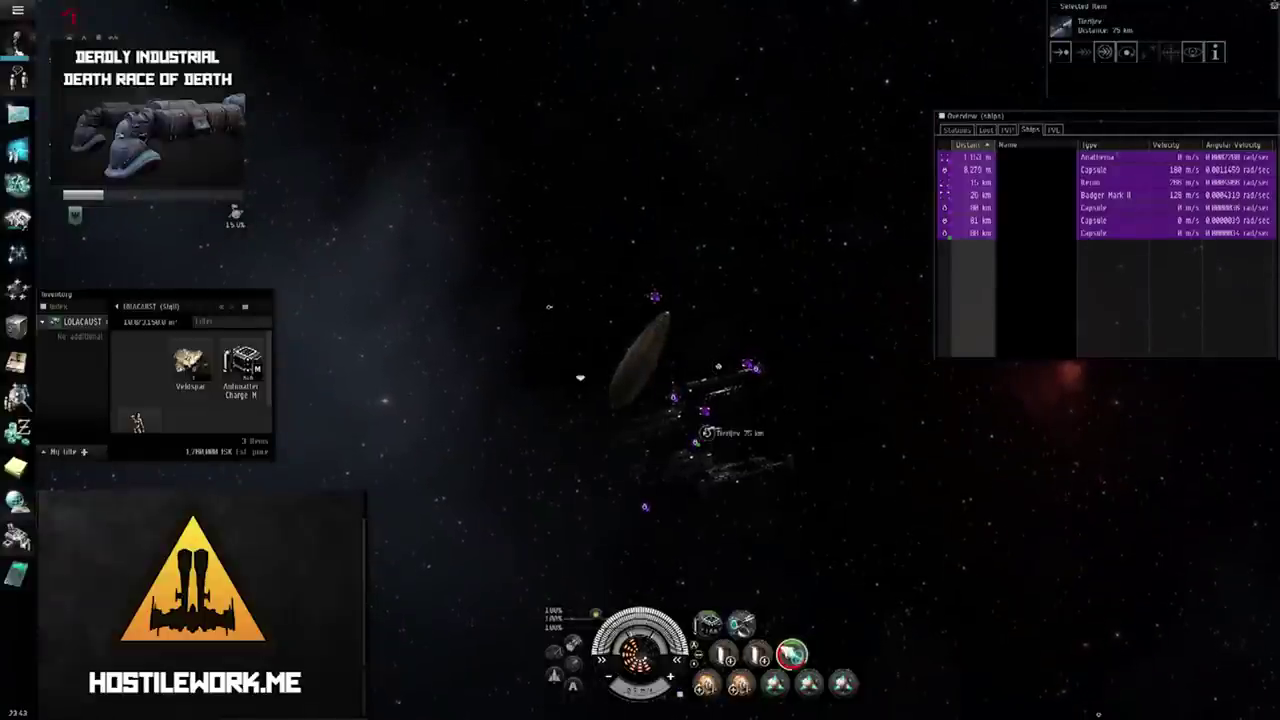
# - Stack all cargo hold items, then select the covert cyno field and the Nemesis
pyautogui.moveTo(707, 432); pyautogui.dragTo(579, 429)
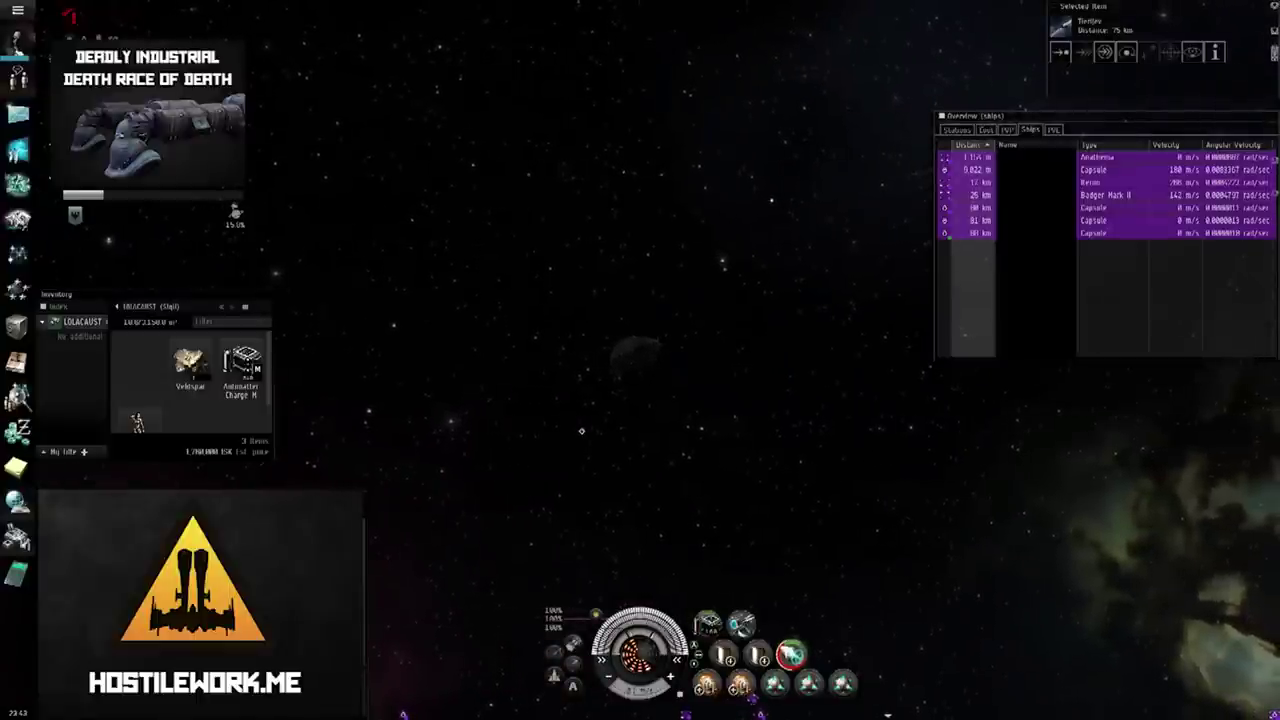
pyautogui.rightClick(200, 417)
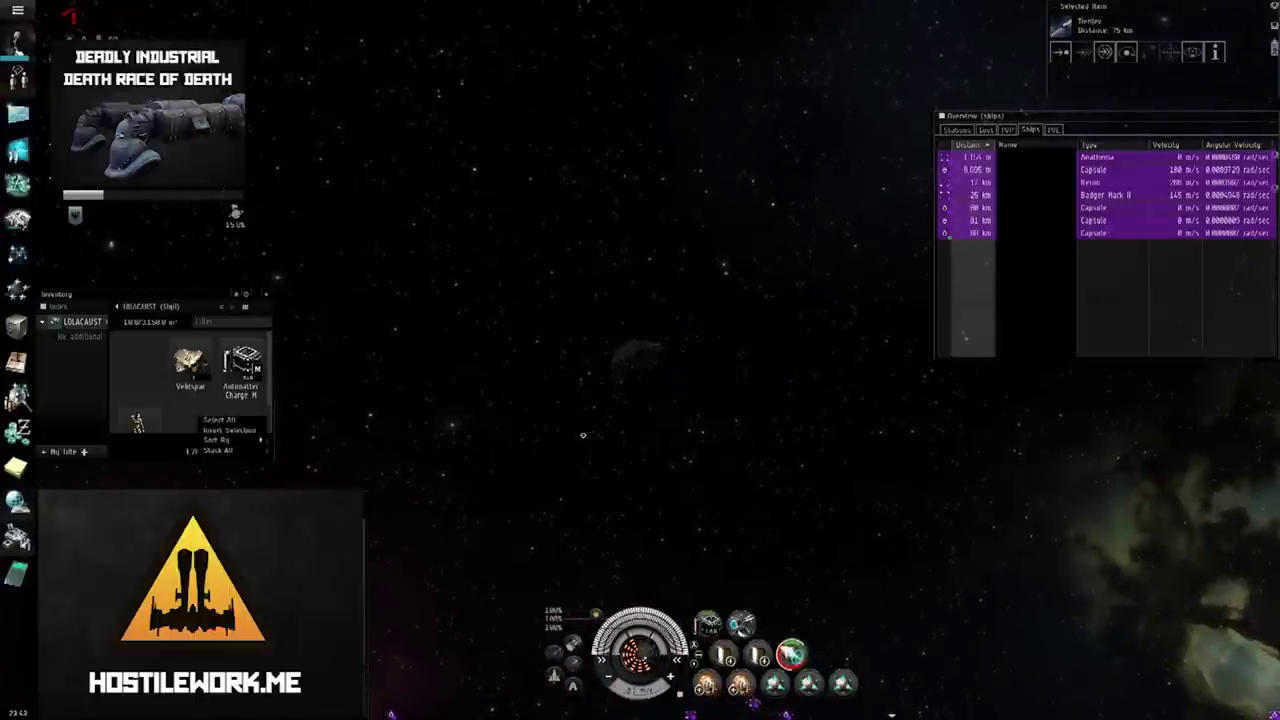
pyautogui.click(217, 450)
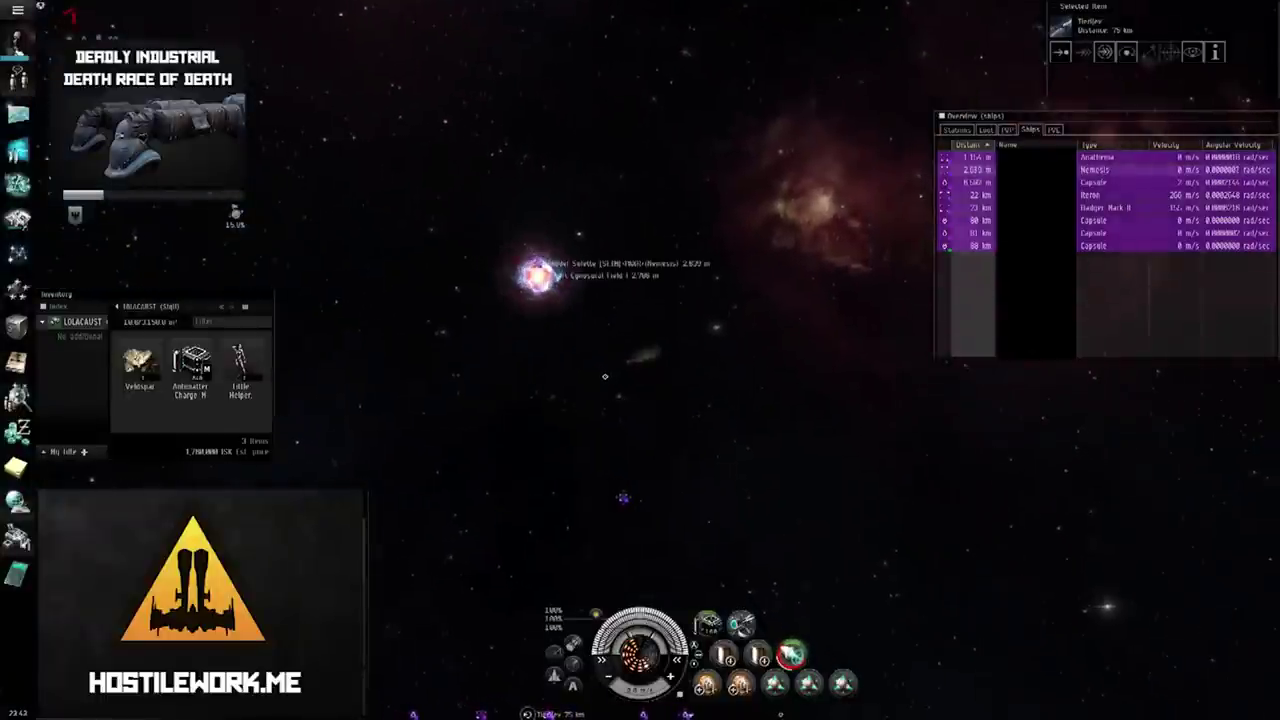
pyautogui.click(534, 274)
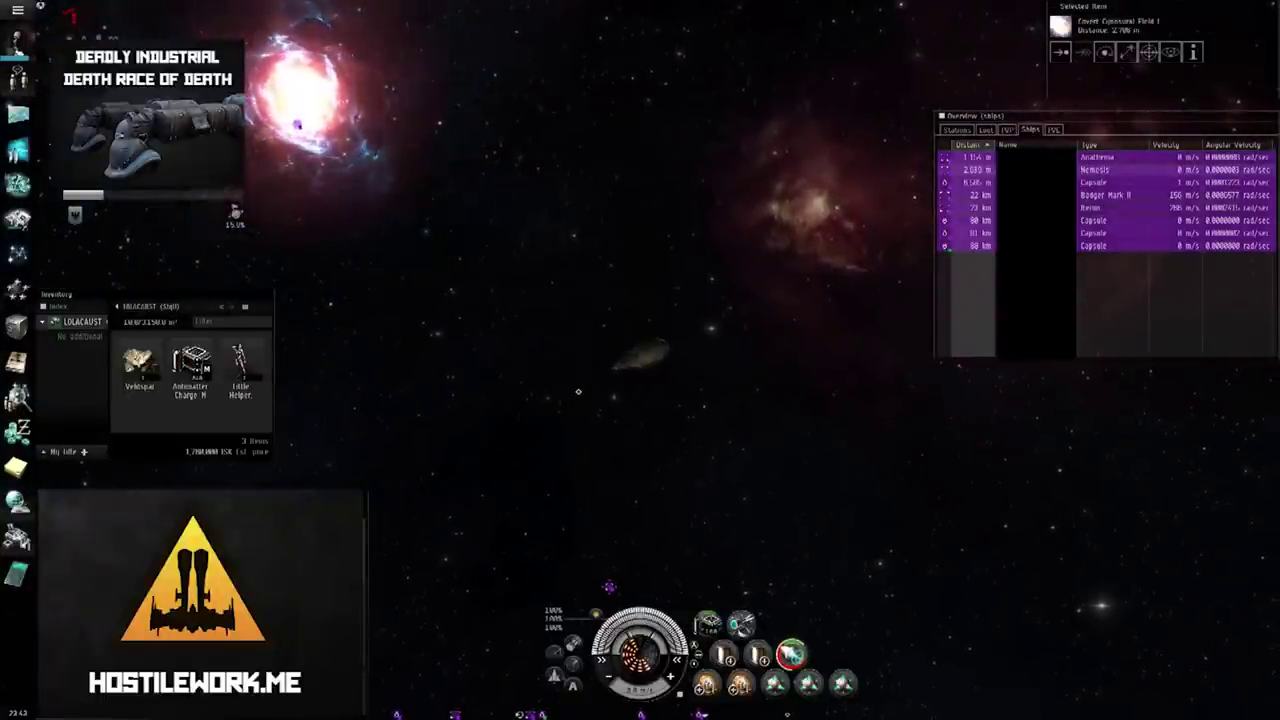
pyautogui.click(295, 121)
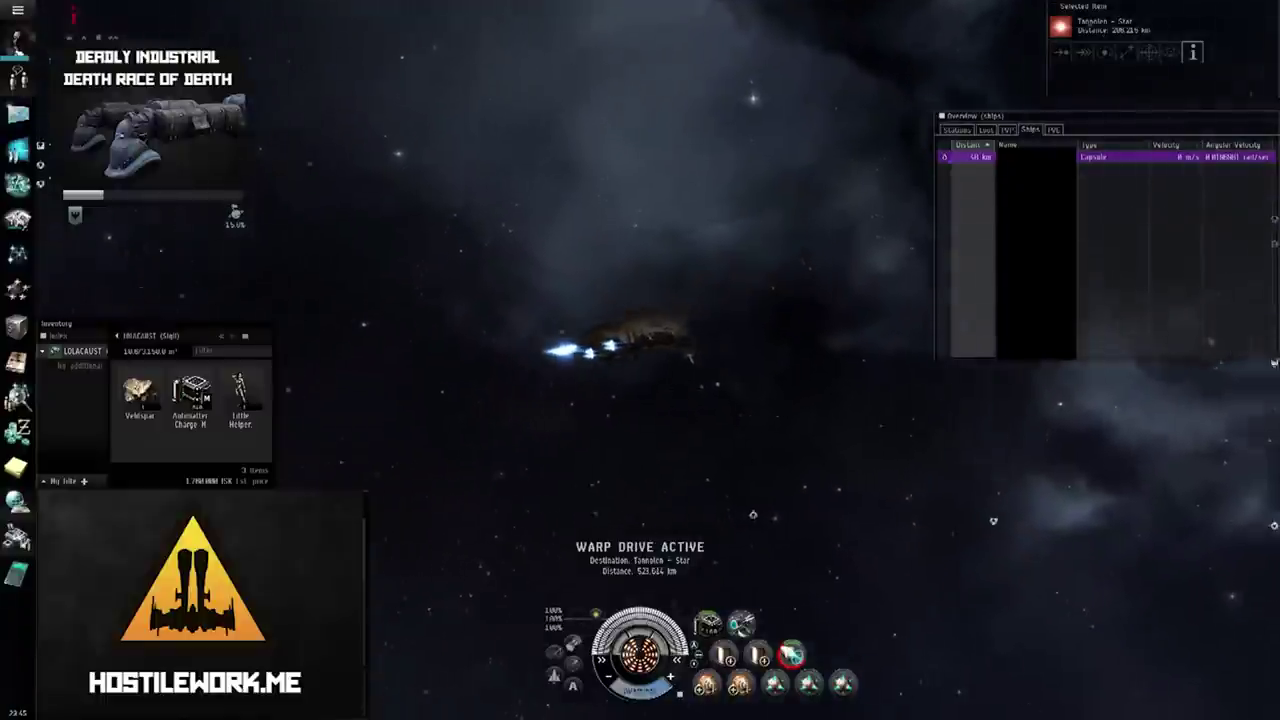
# - Orbit the camera around the ship while the warp to the Tannolen star finishes
pyautogui.moveTo(686, 358); pyautogui.dragTo(651, 383)
pyautogui.doubleClick(651, 383)
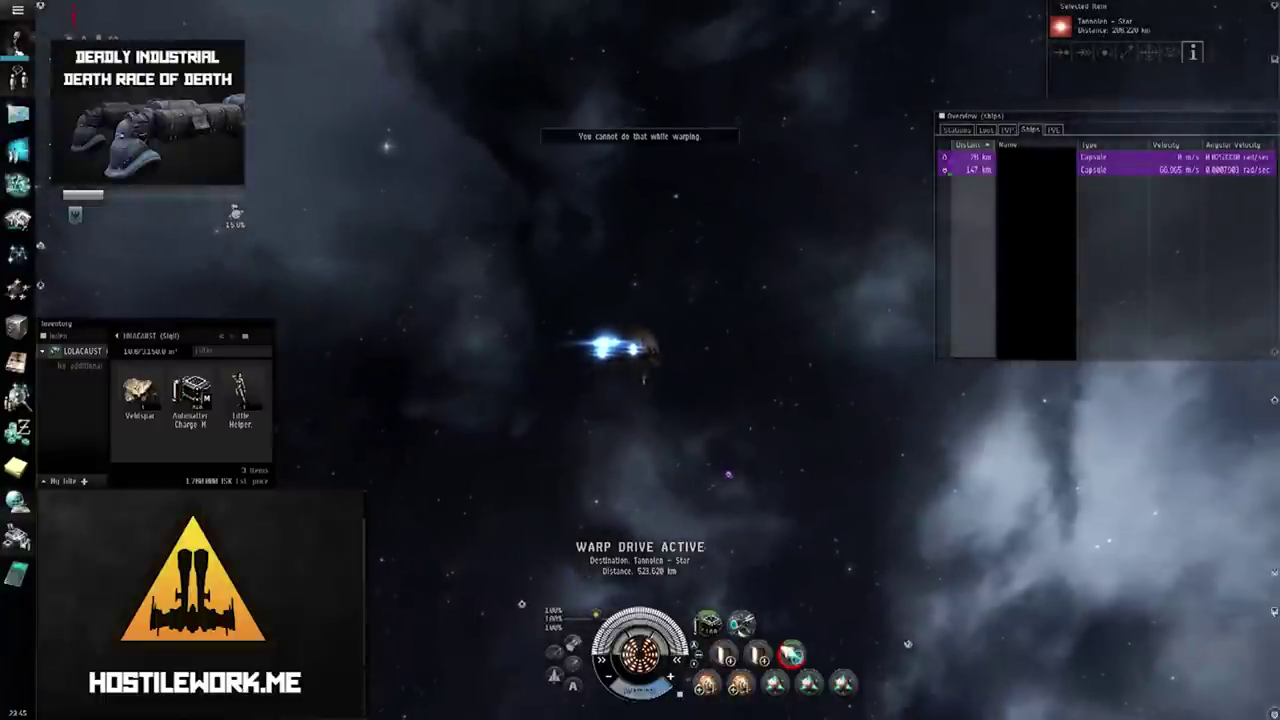
pyautogui.scroll(-5, 651, 383)
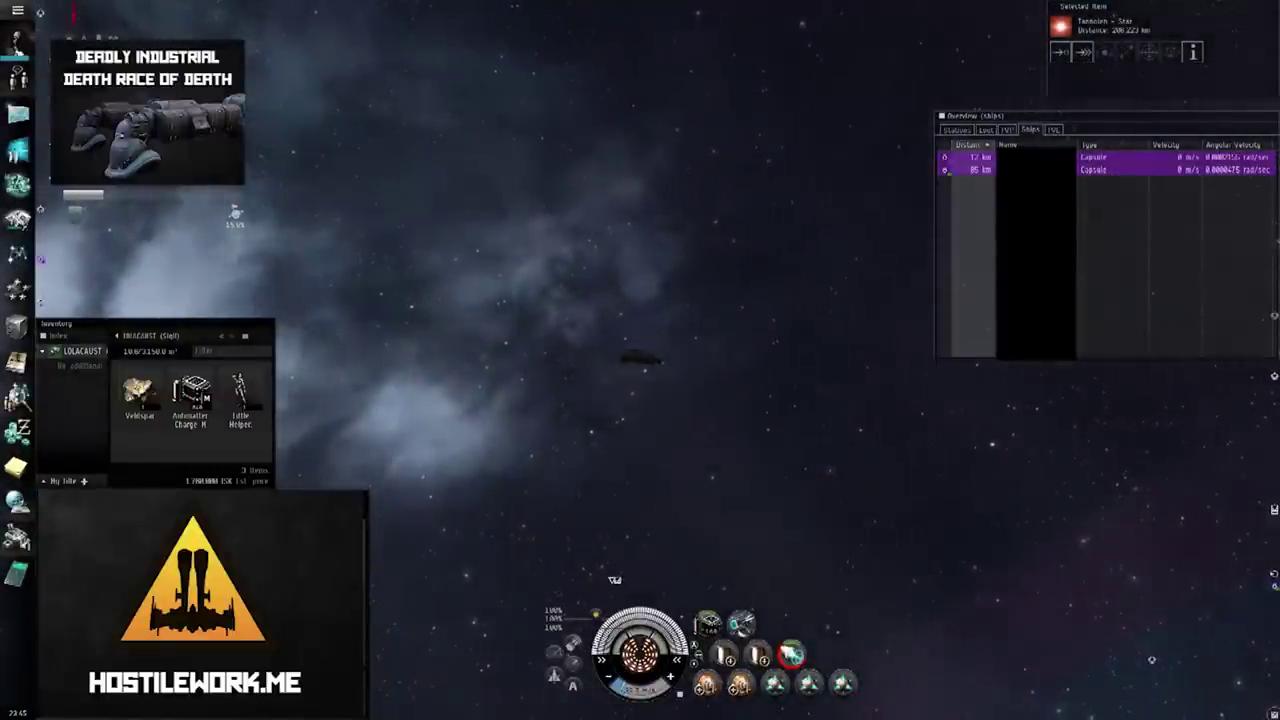
pyautogui.moveTo(614, 579)
pyautogui.mouseDown()
pyautogui.moveTo(333, 285)
pyautogui.moveTo(471, 309)
pyautogui.mouseUp()
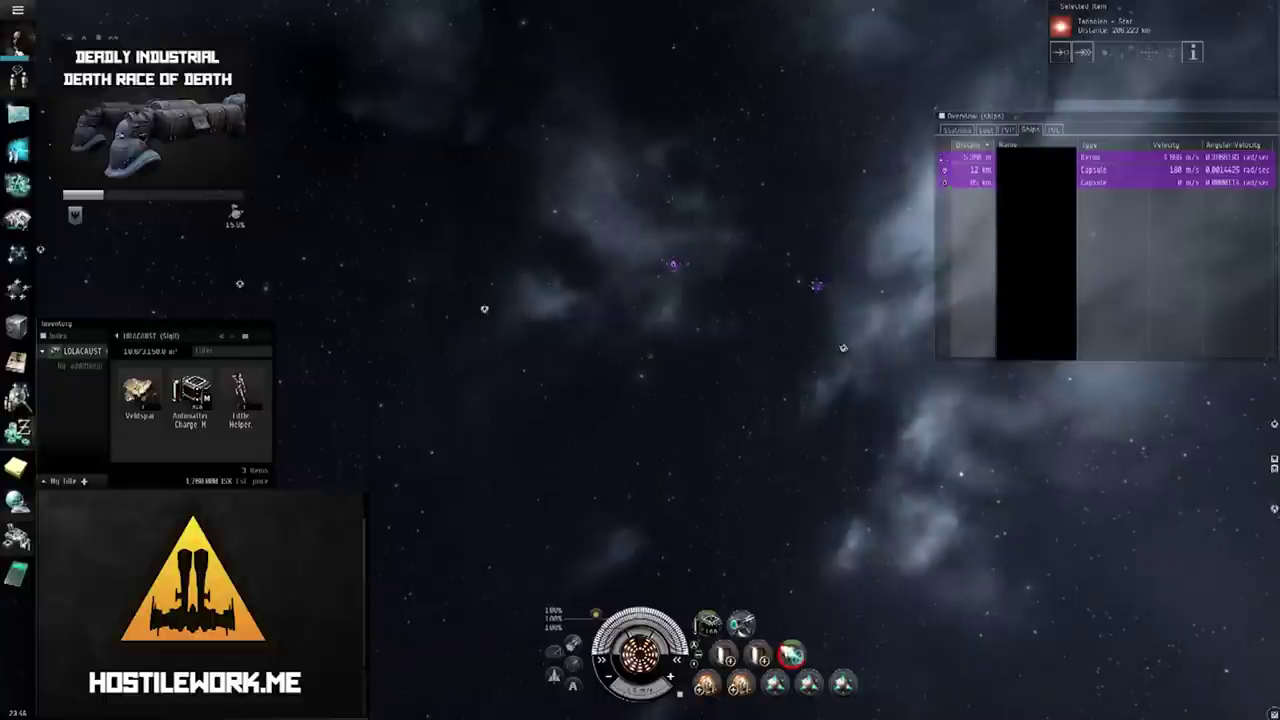
# - Select the nearest pilot's ship and orbit it at 7,500 m
pyautogui.keyDown('ctrl'); pyautogui.click(965, 157); pyautogui.keyUp('ctrl')
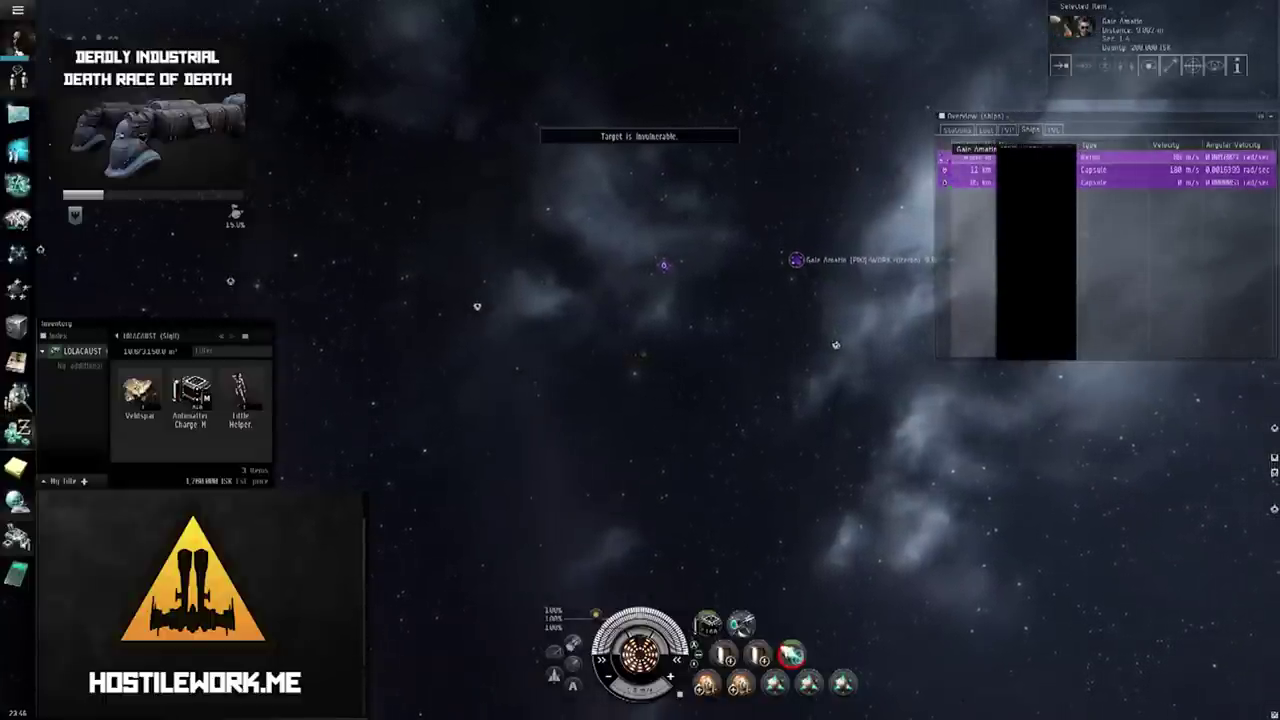
pyautogui.press('ctrl')
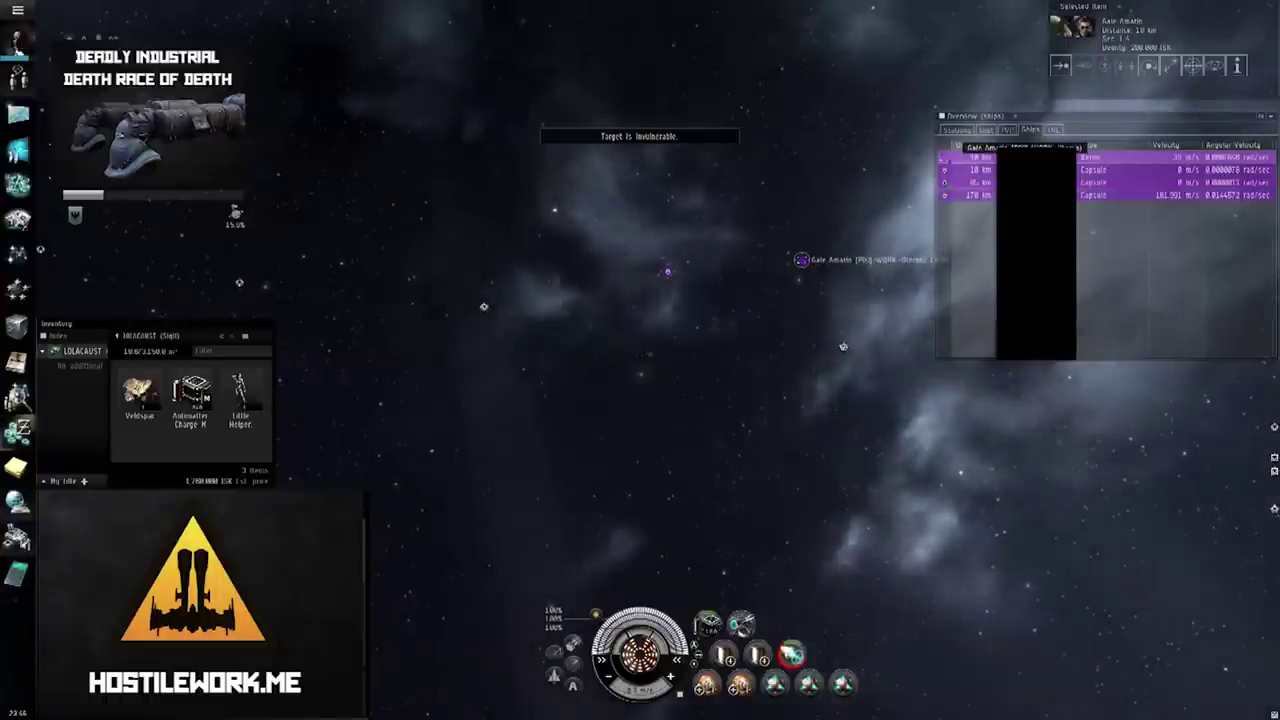
pyautogui.press('ctrl')
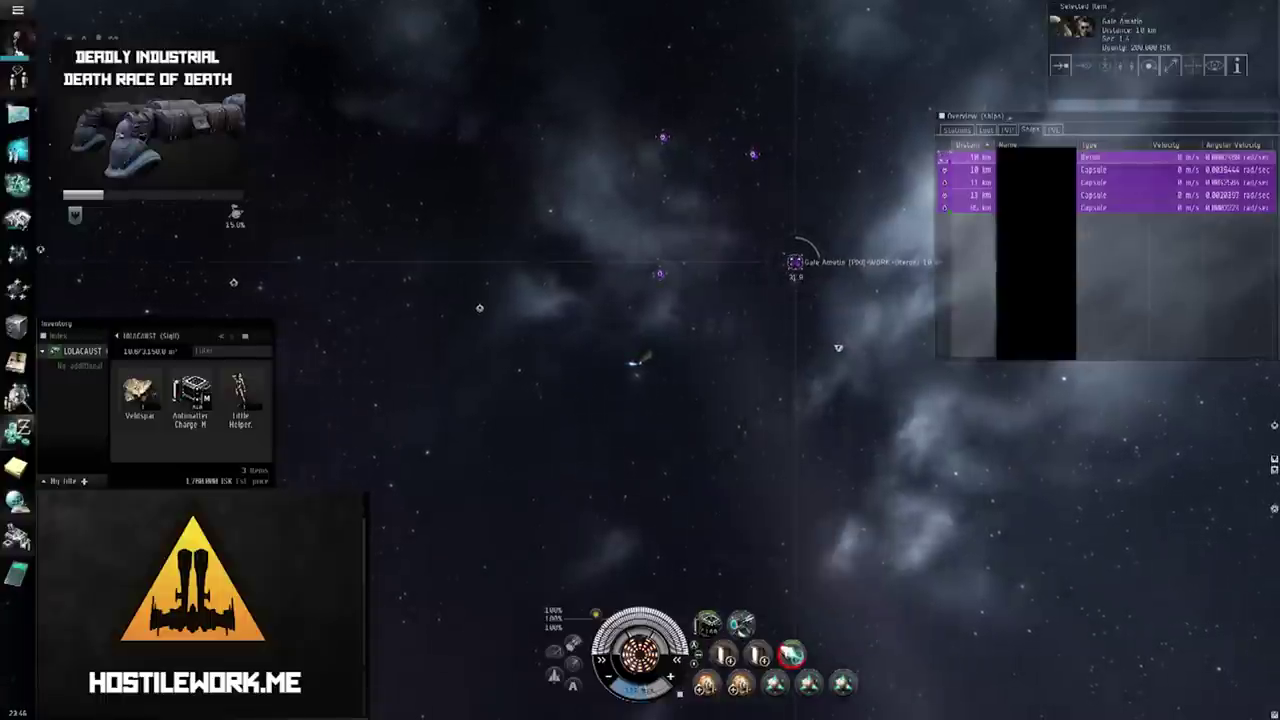
pyautogui.rightClick(797, 262)
pyautogui.moveTo(818, 278)
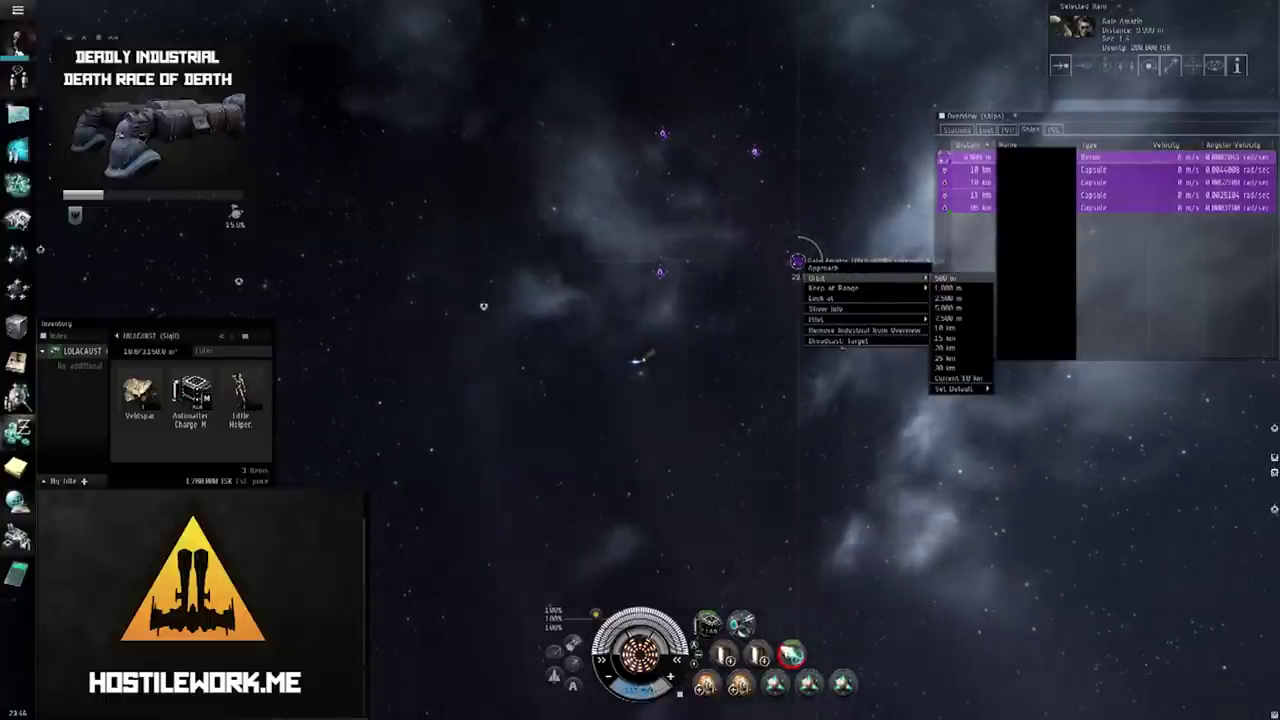
pyautogui.click(948, 318)
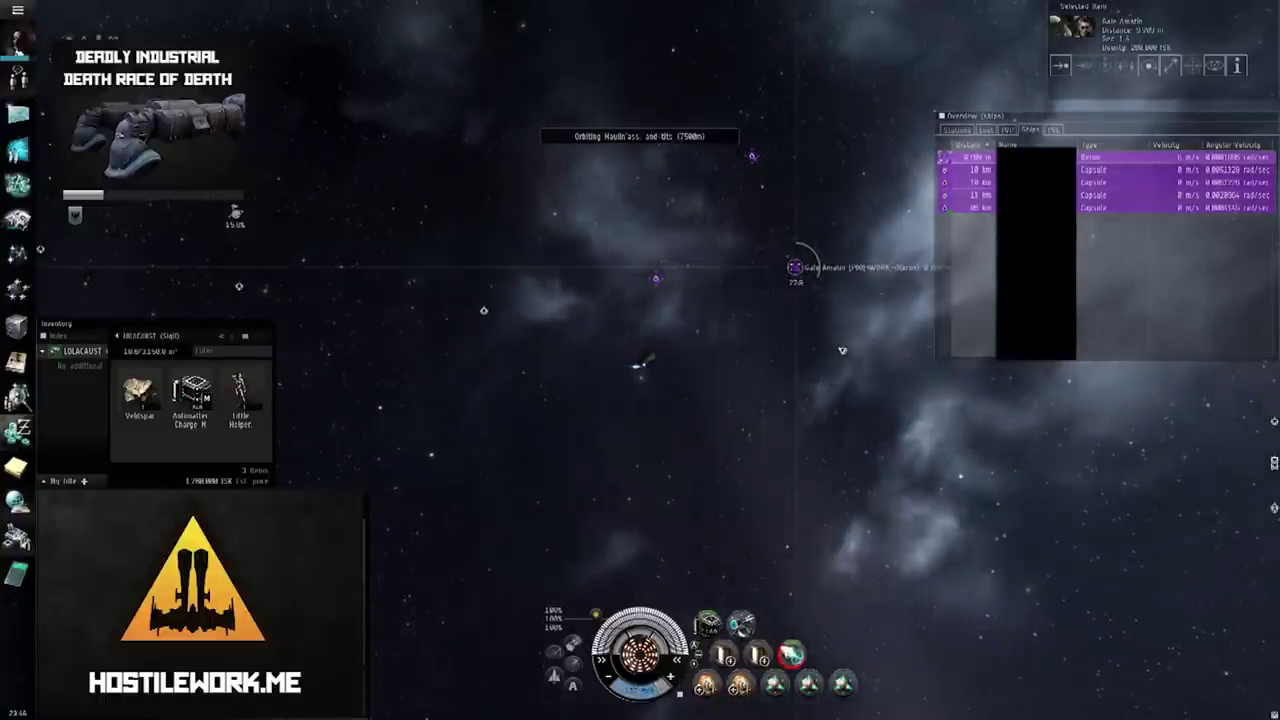
# - Swing the camera around the ship and lock the Heron as a target
pyautogui.moveTo(842, 350); pyautogui.dragTo(554, 202)
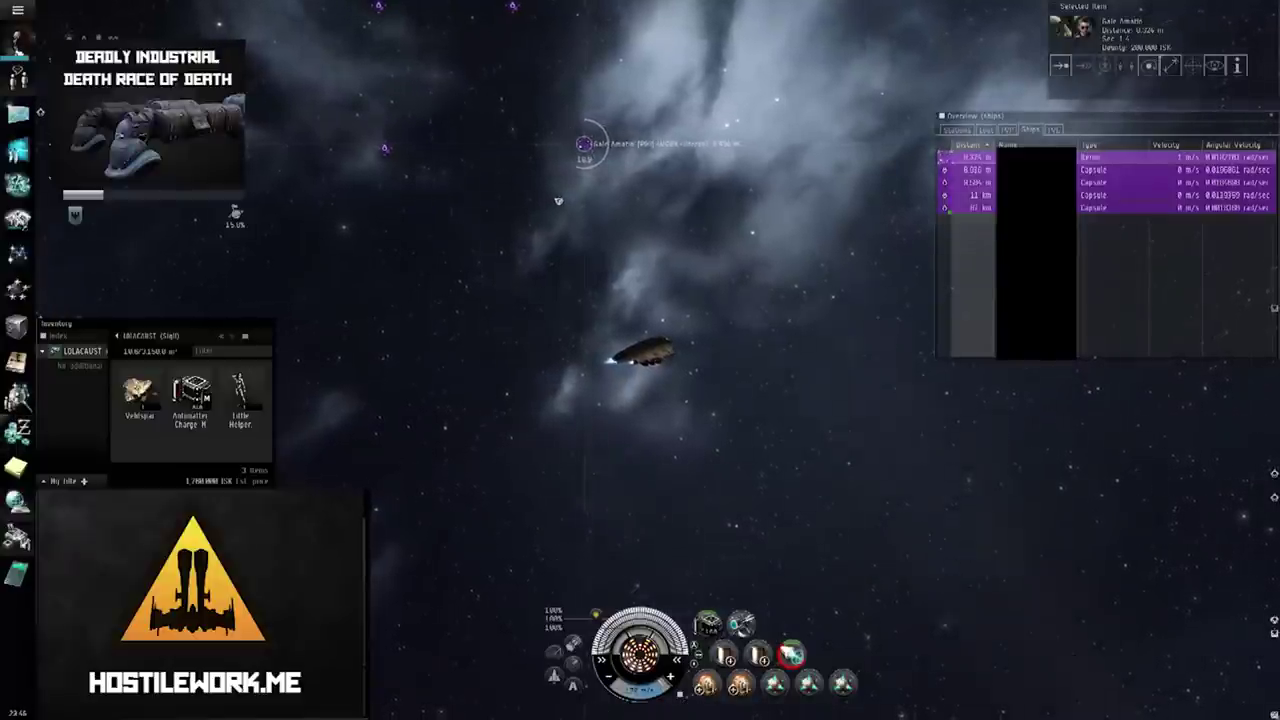
pyautogui.moveTo(559, 201)
pyautogui.mouseDown()
pyautogui.moveTo(572, 403)
pyautogui.moveTo(729, 397)
pyautogui.mouseUp()
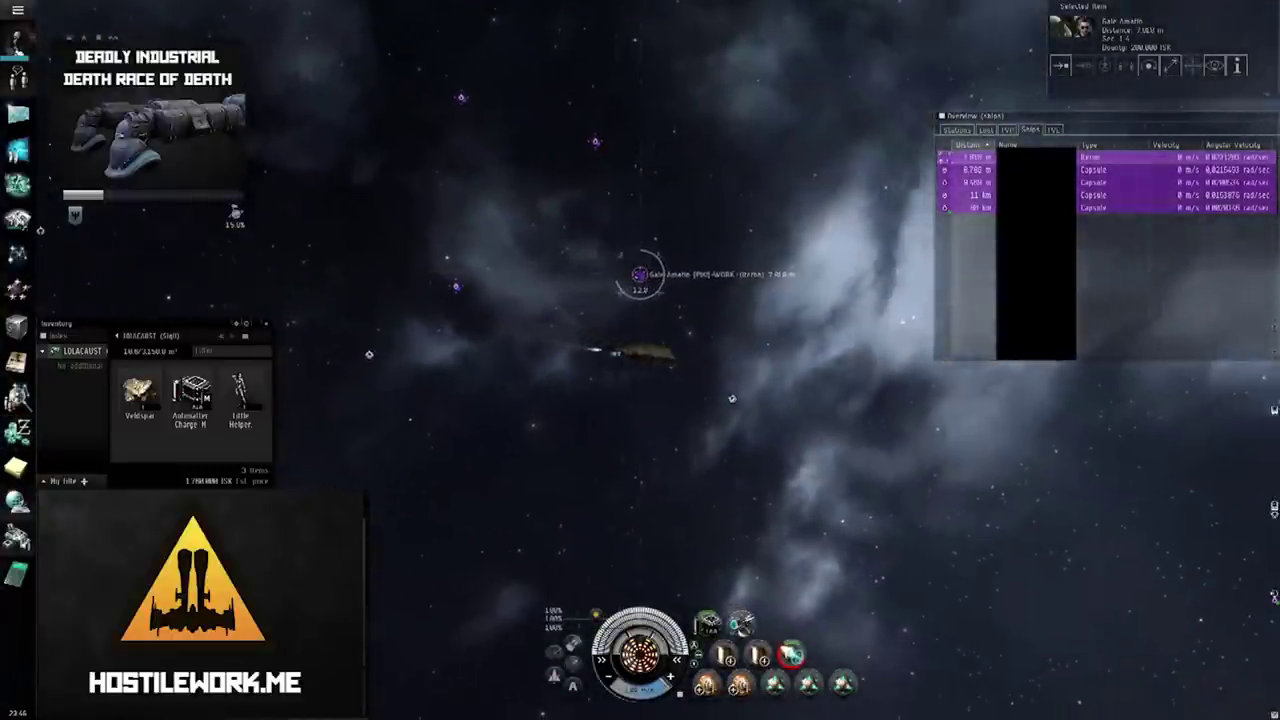
pyautogui.scroll(2, 727, 398)
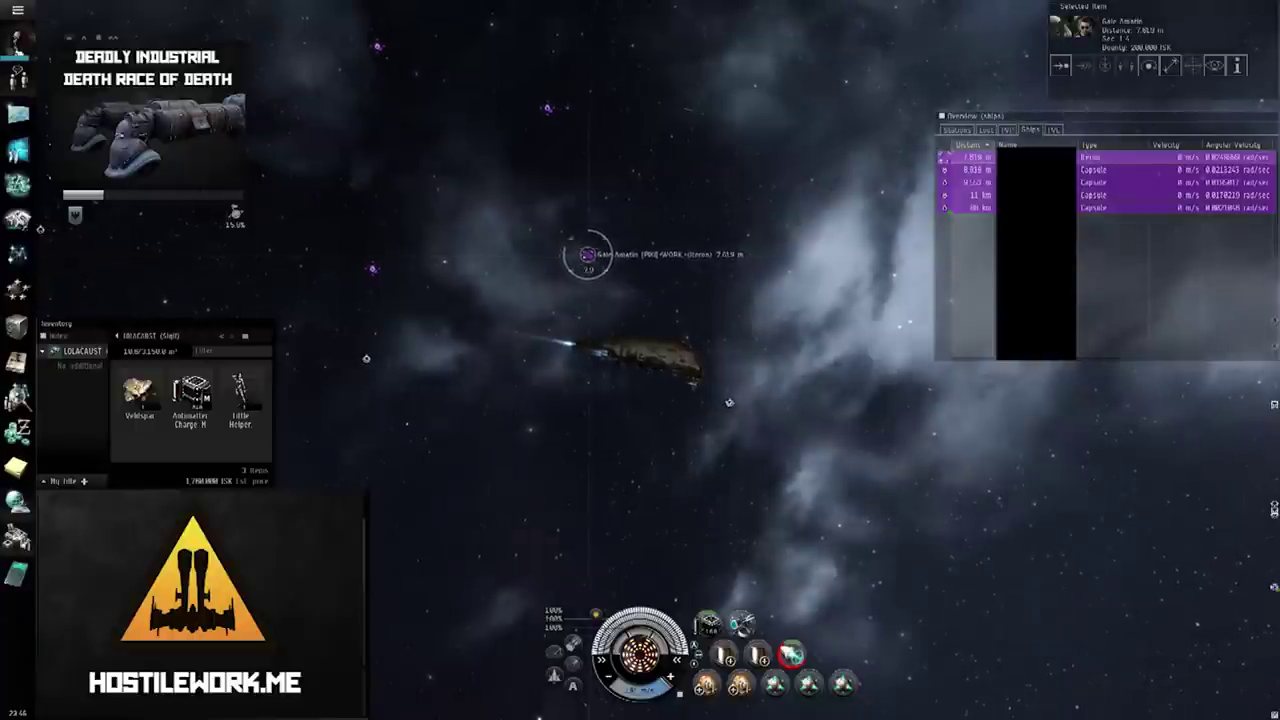
pyautogui.moveTo(732, 399); pyautogui.dragTo(798, 447)
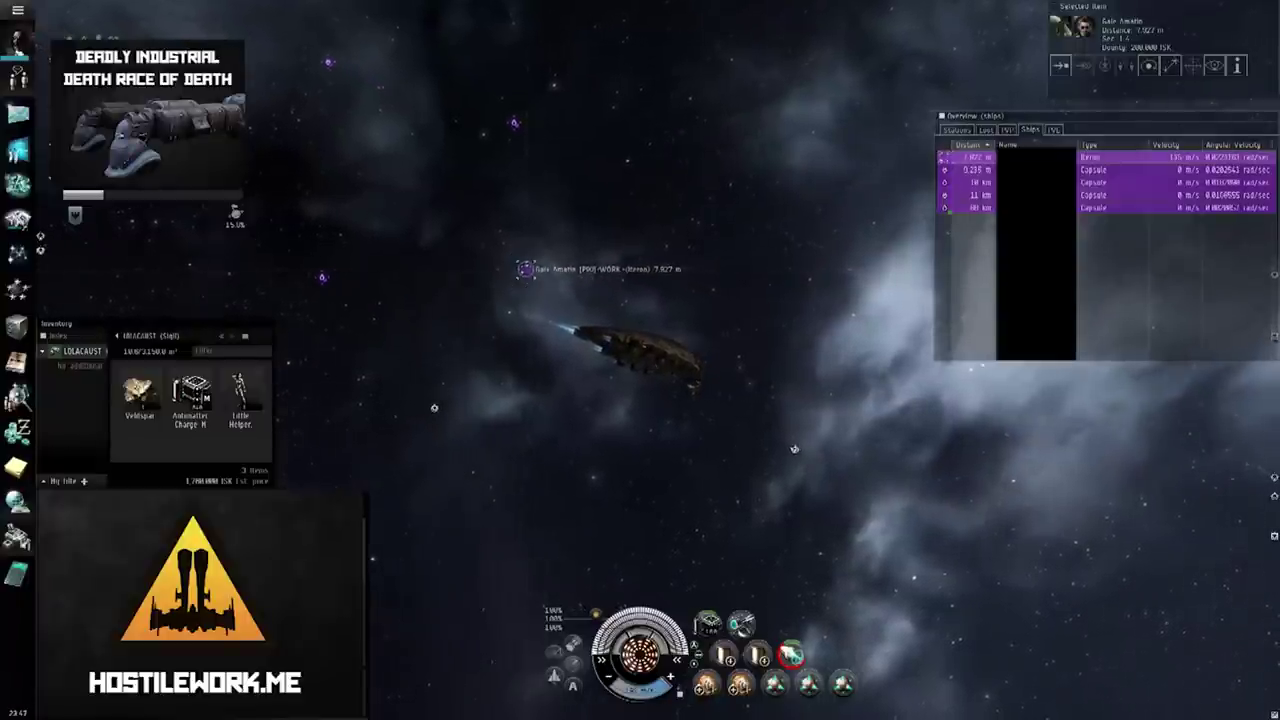
pyautogui.keyDown('ctrl'); pyautogui.click(511, 267); pyautogui.keyUp('ctrl')
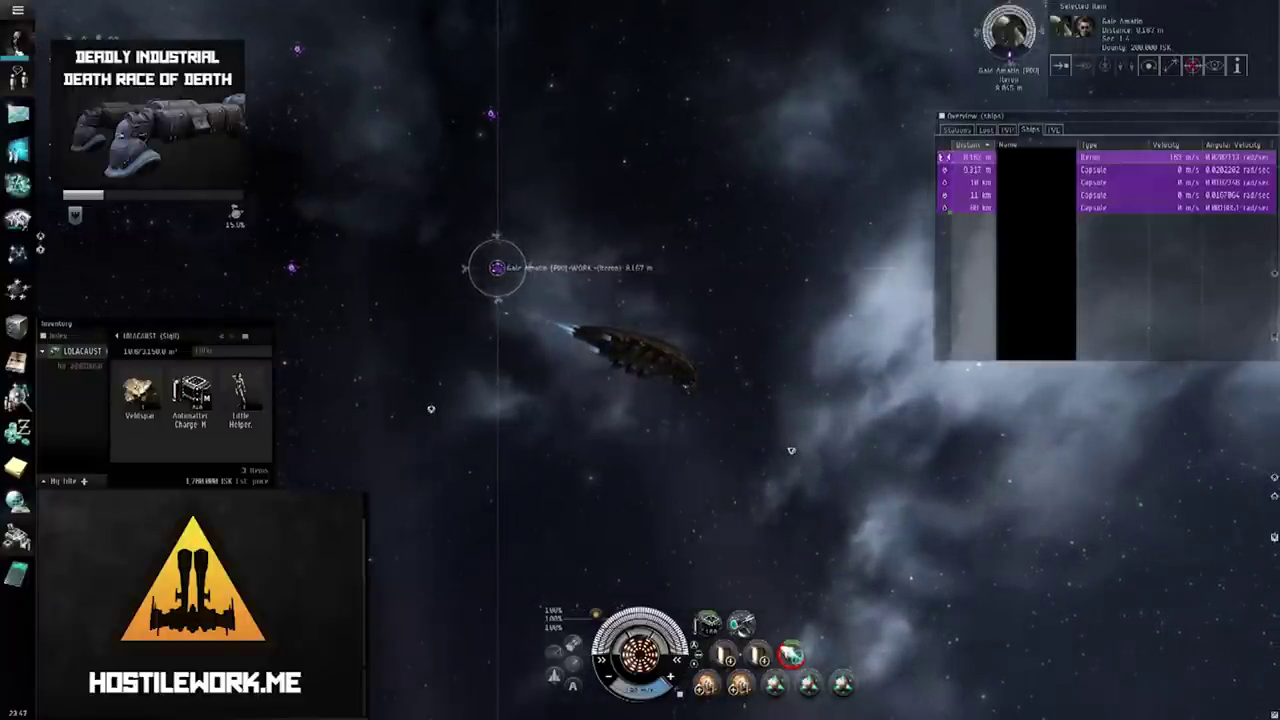
# - Fire on the Heron with F1, select and try locking the Badger Mark II, then approach
pyautogui.press('F1')
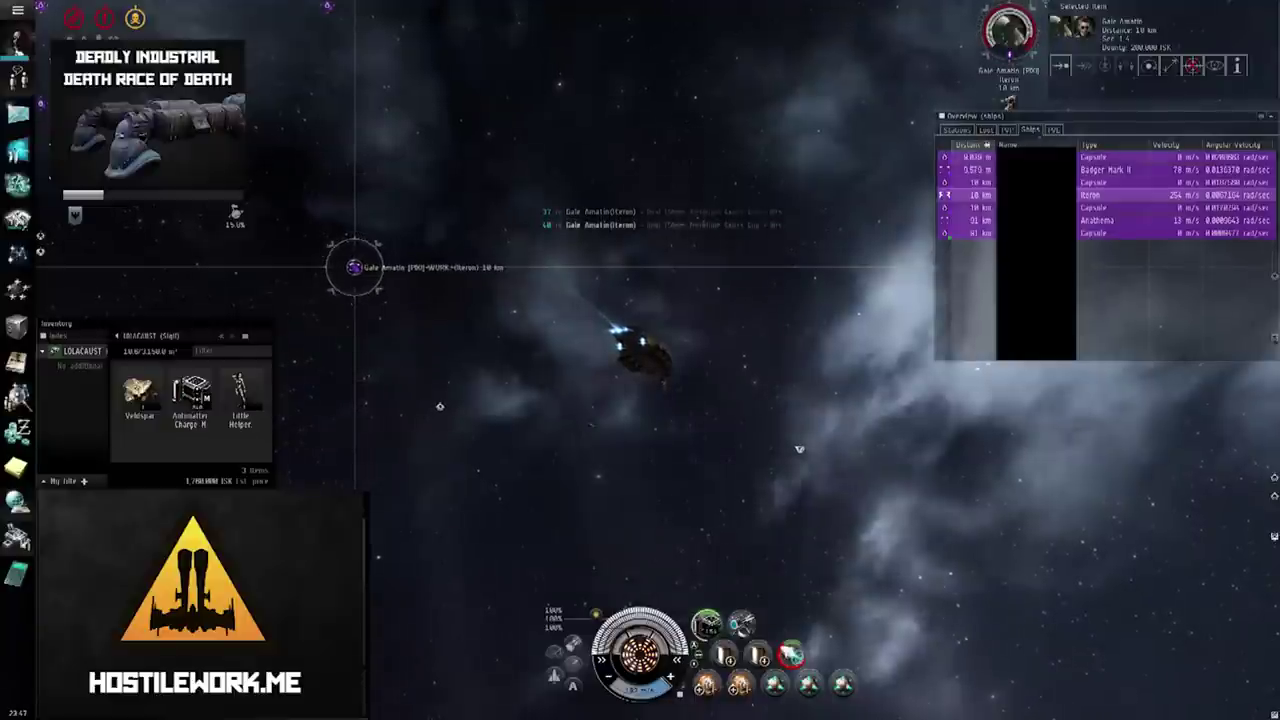
pyautogui.keyDown('ctrl'); pyautogui.click(1000, 170); pyautogui.keyUp('ctrl')
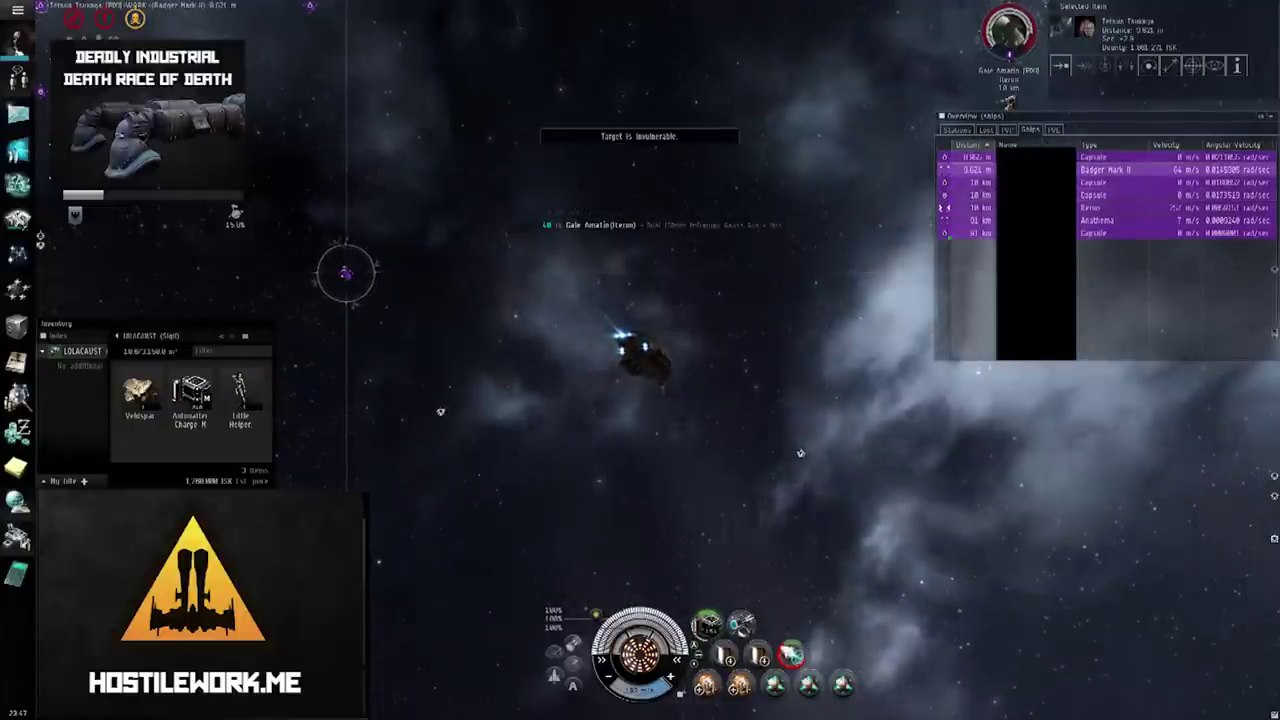
pyautogui.press('ctrl')
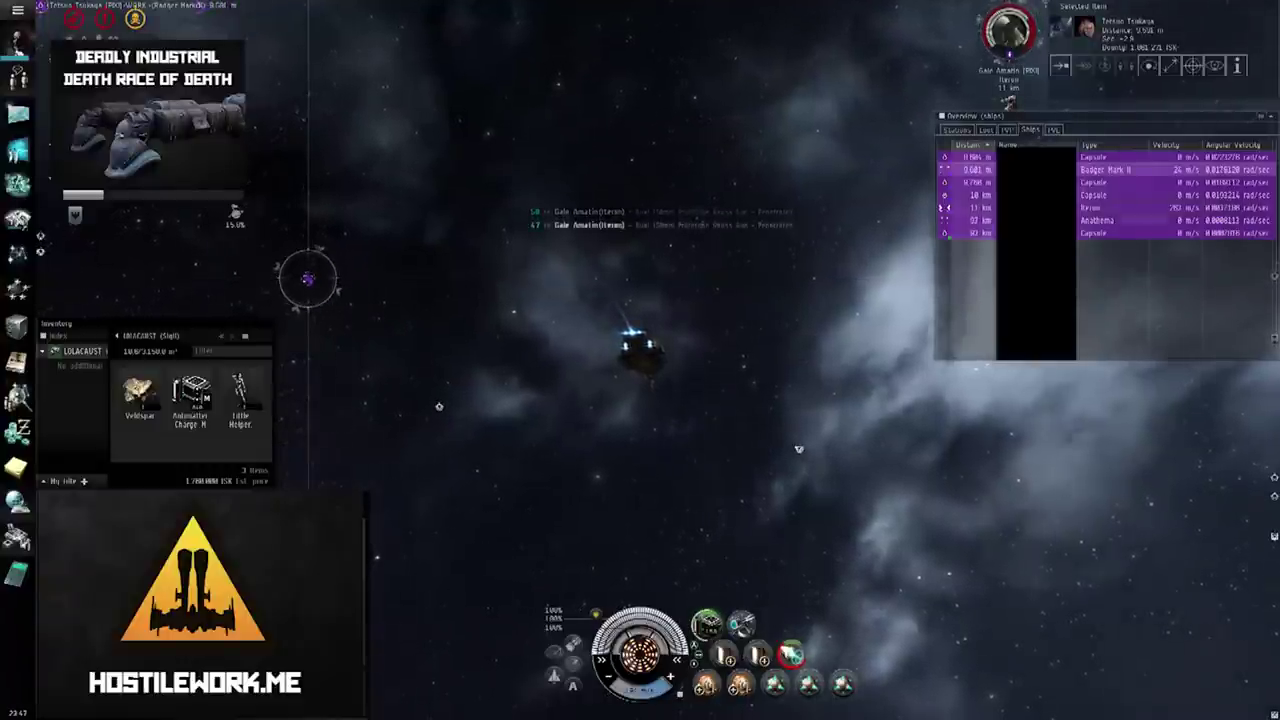
pyautogui.press('ctrl')
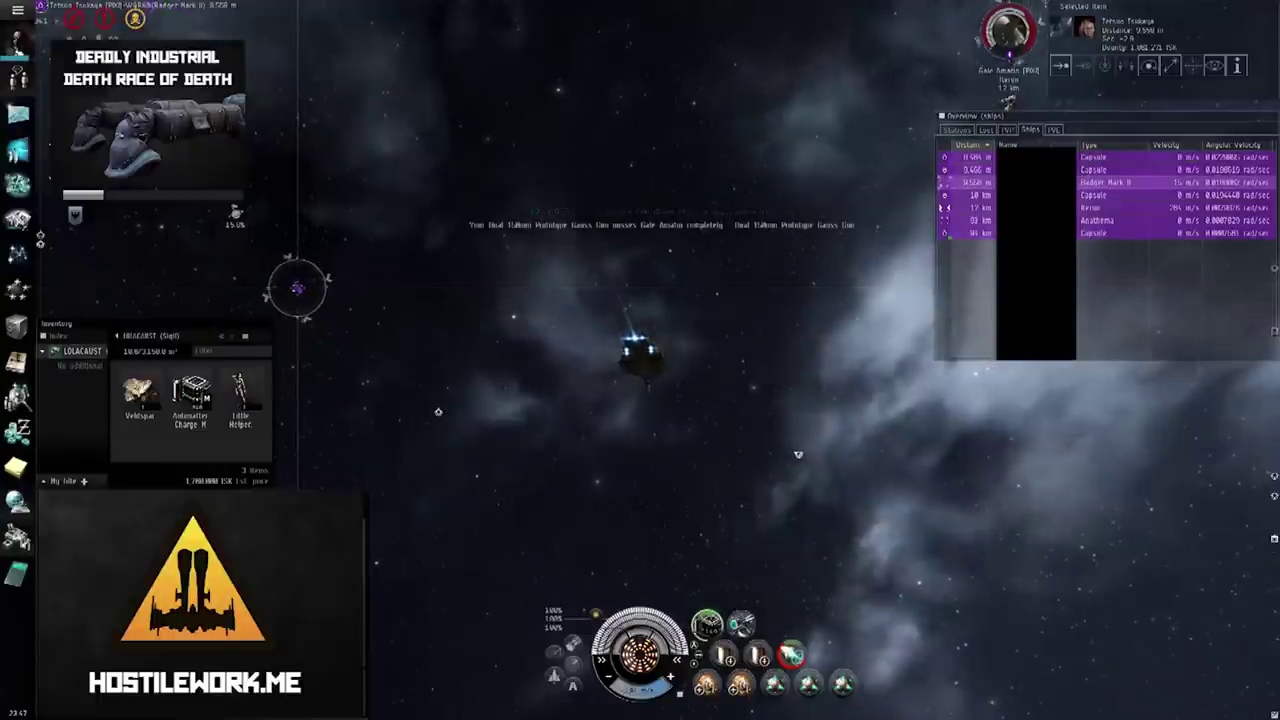
pyautogui.press('q')
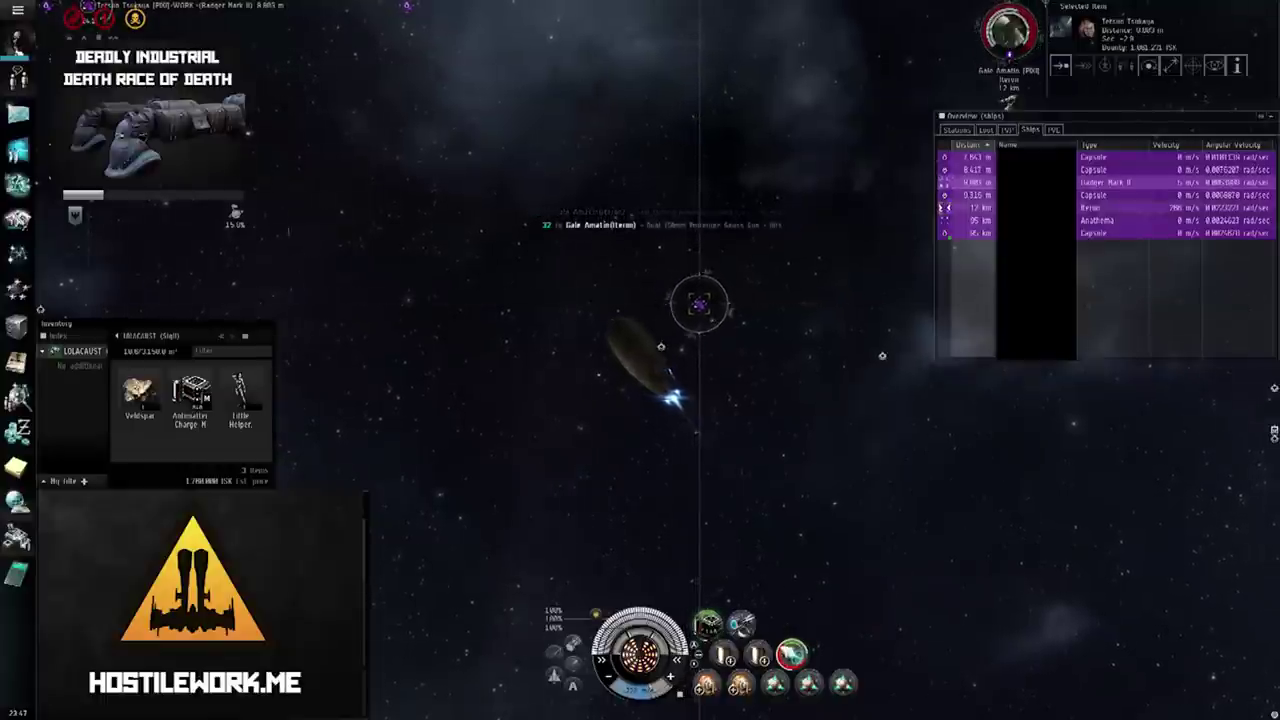
# - Switch between the Heron and Badger Mark II, rotating the camera as the guns fire
pyautogui.click(944, 207)
pyautogui.click(944, 183)
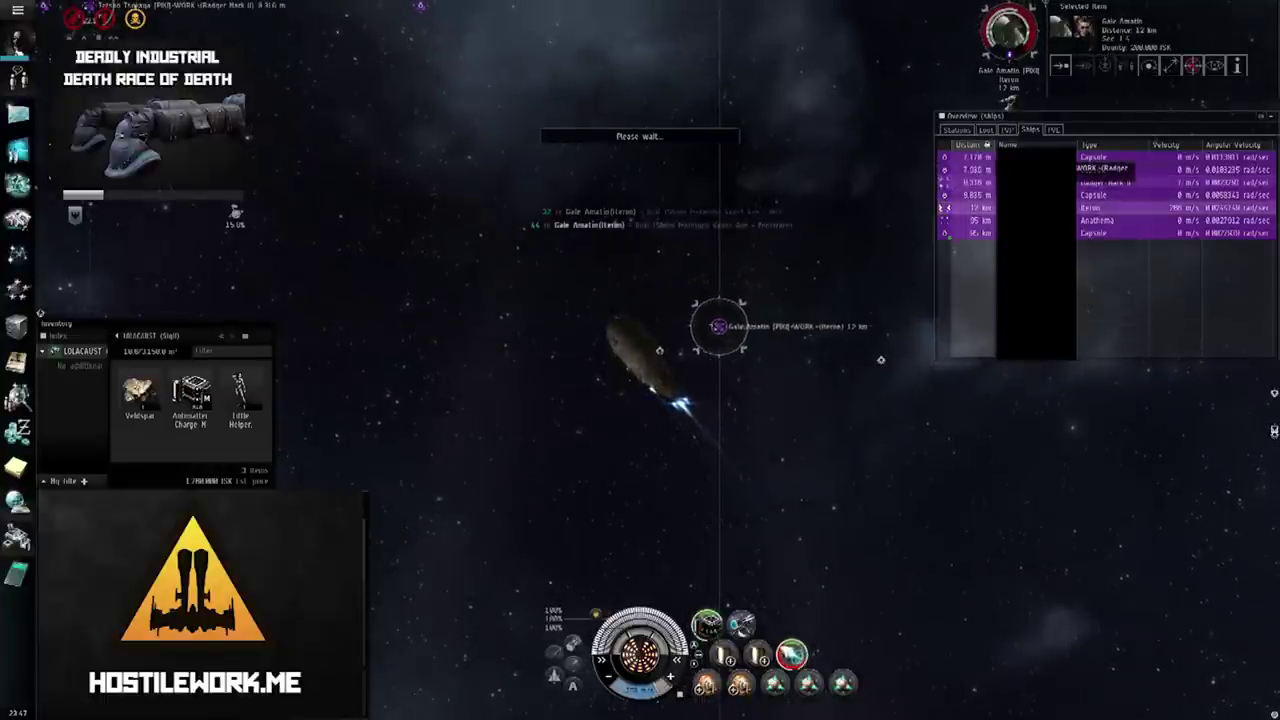
pyautogui.click(942, 207)
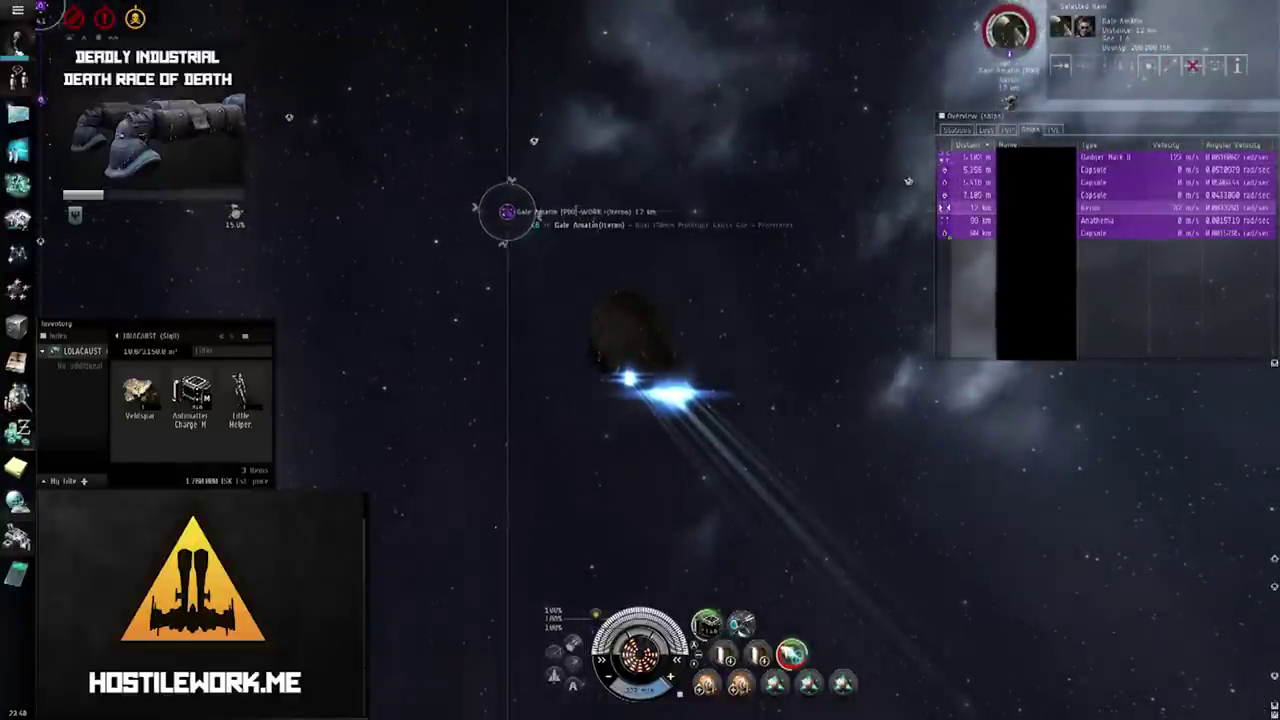
pyautogui.moveTo(908, 181); pyautogui.dragTo(762, 225)
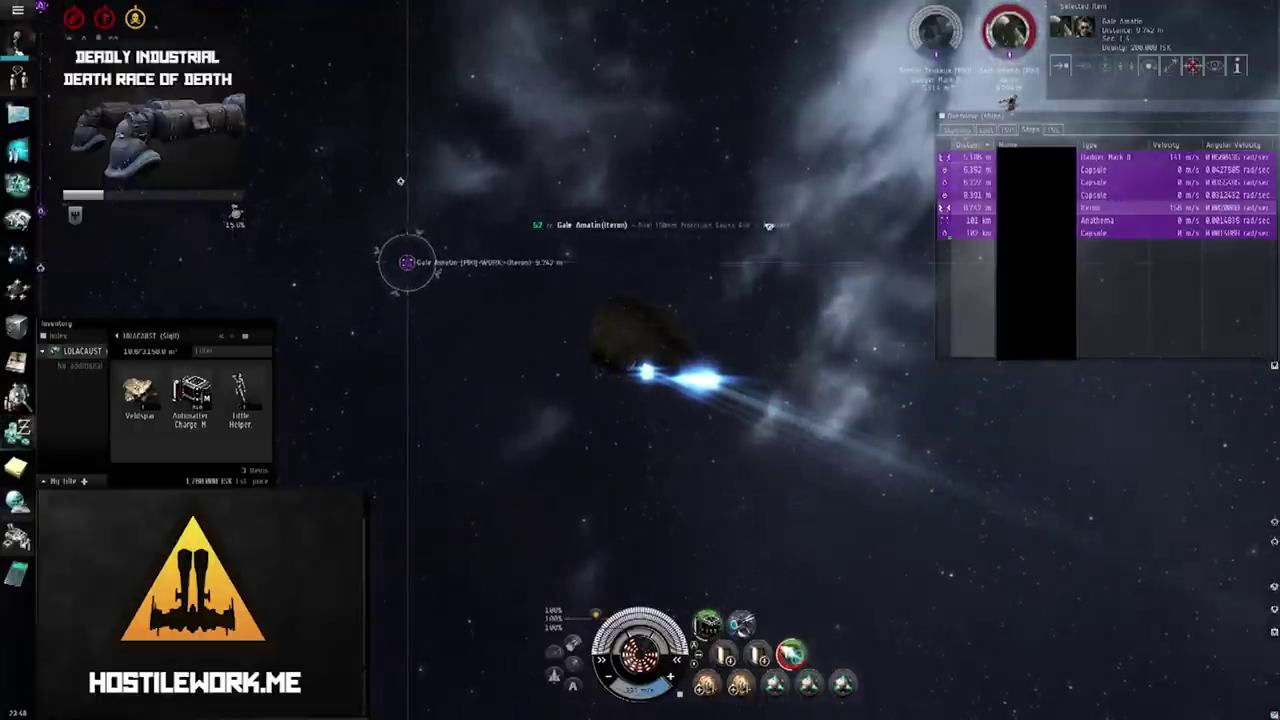
pyautogui.moveTo(768, 225); pyautogui.dragTo(642, 263)
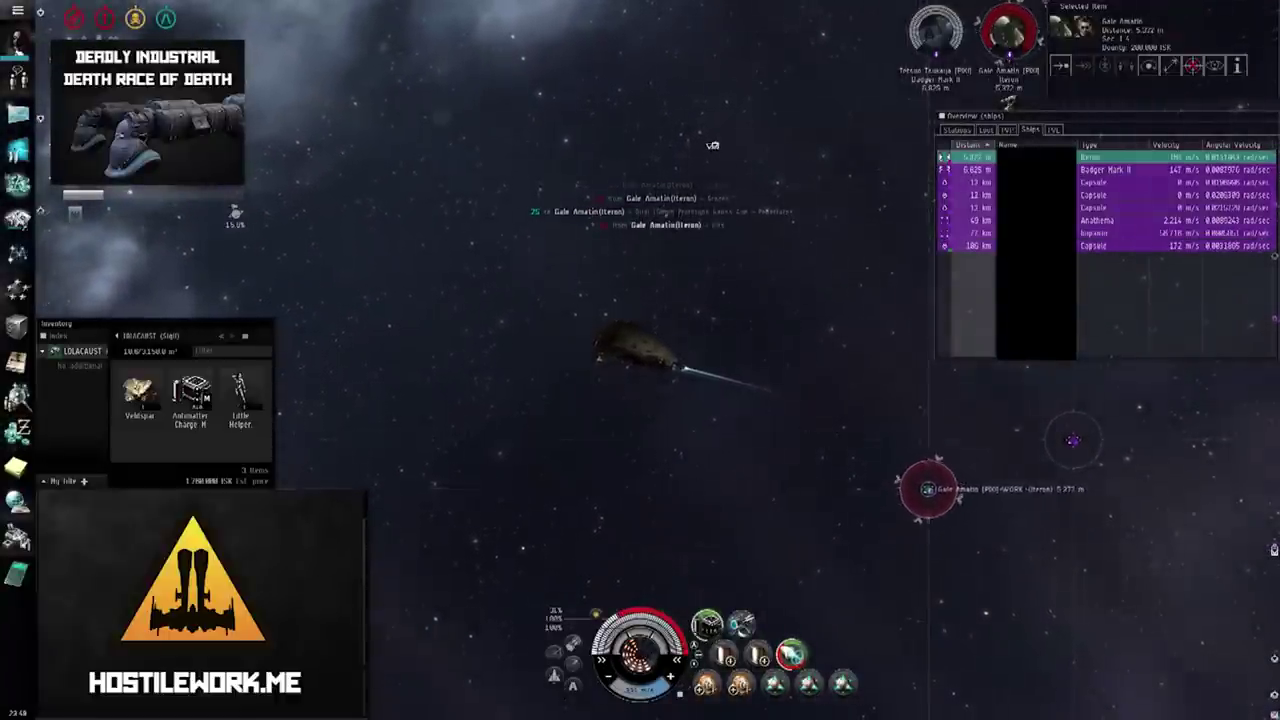
# - Select the Badger Mark II and the Gallente industrial wreck, then approach the Badger
pyautogui.click(1072, 440)
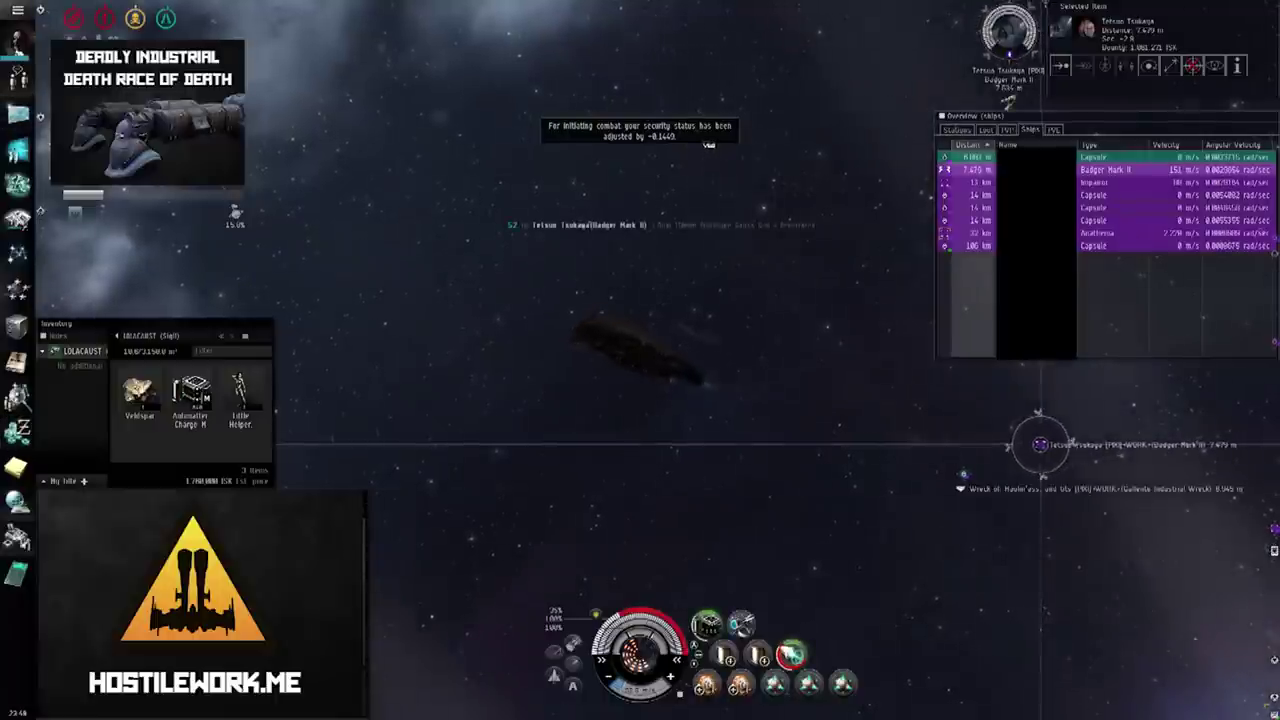
pyautogui.click(962, 486)
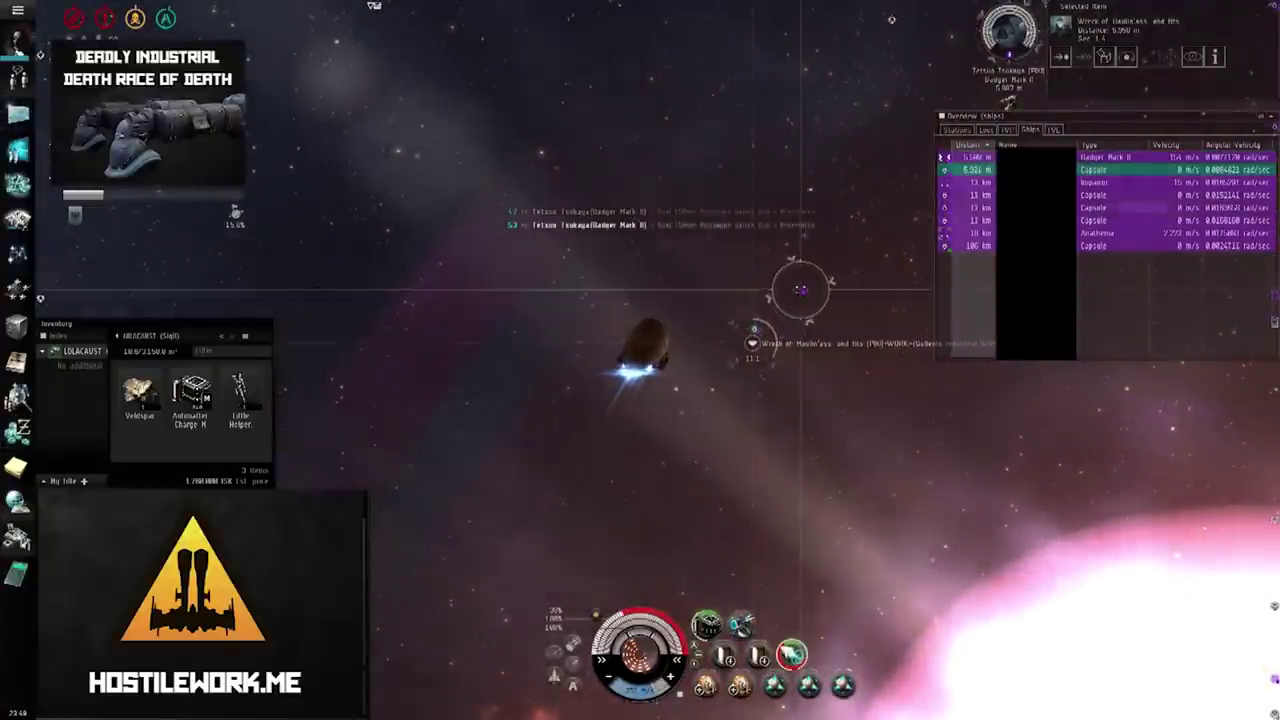
pyautogui.click(1000, 157)
pyautogui.press('q')
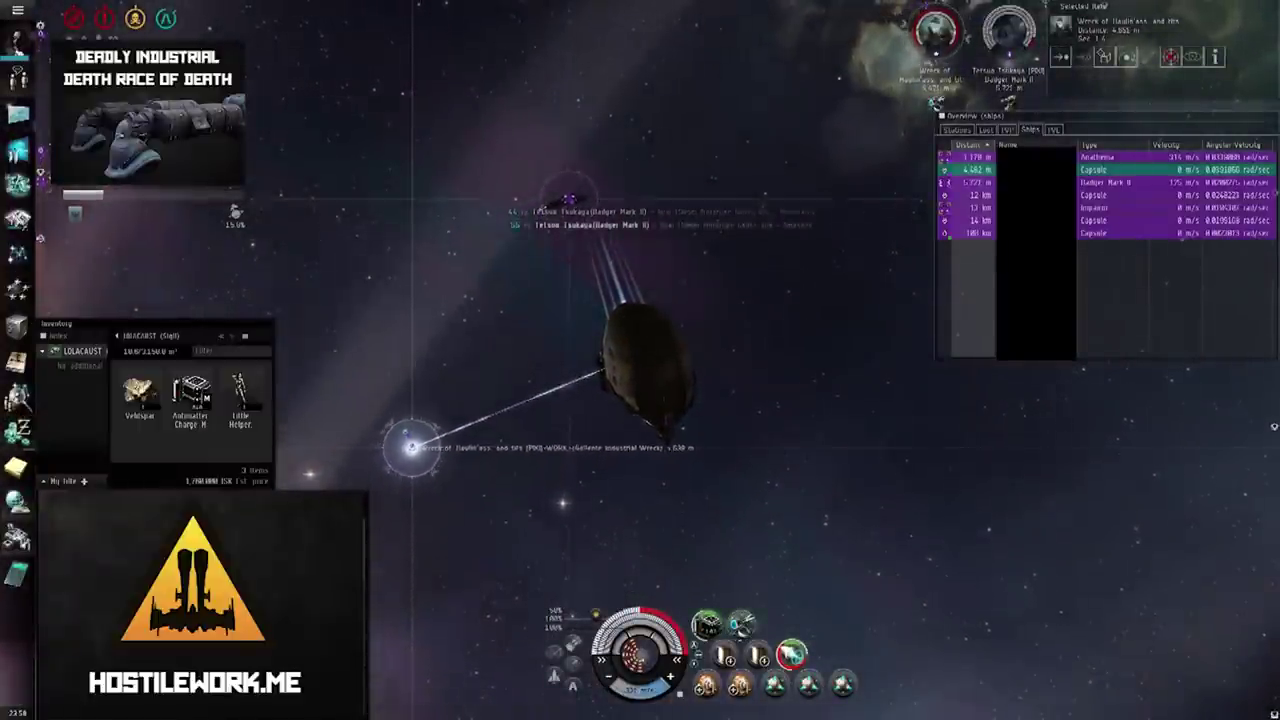
# - Try salvaging the Gallente industrial wreck, then approach it because it is out of range
pyautogui.press('F2')
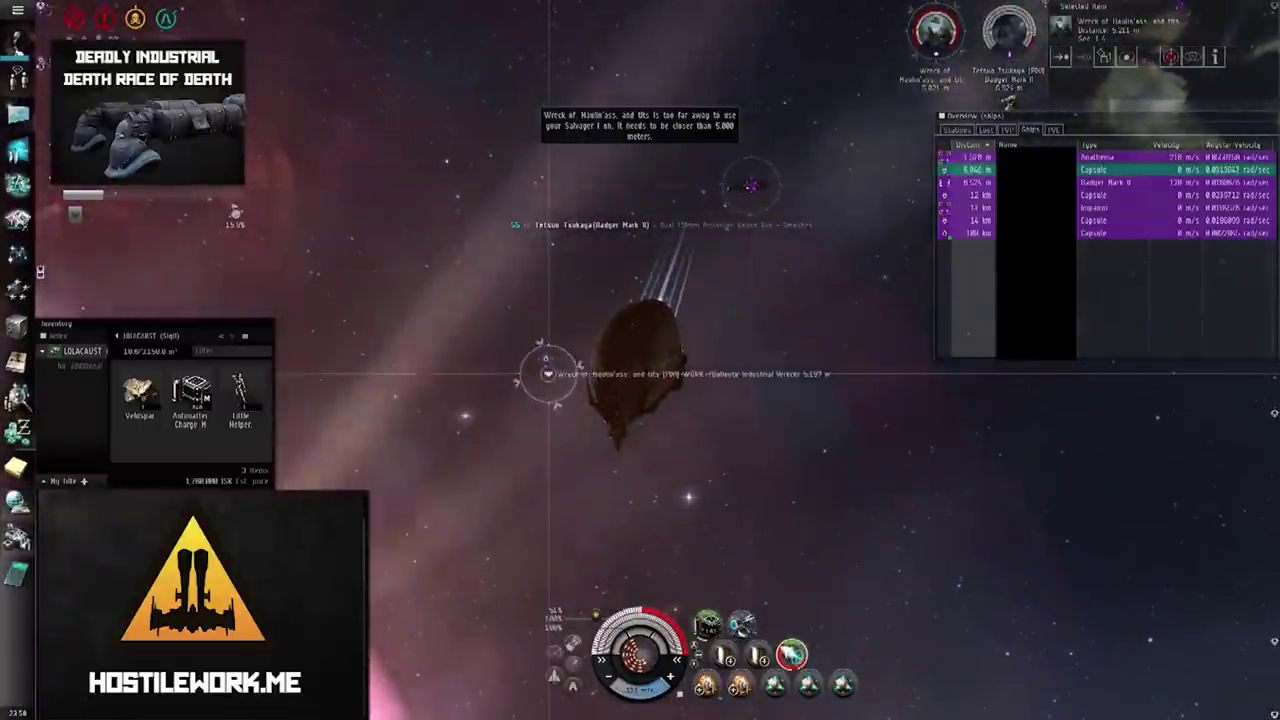
pyautogui.press('q')
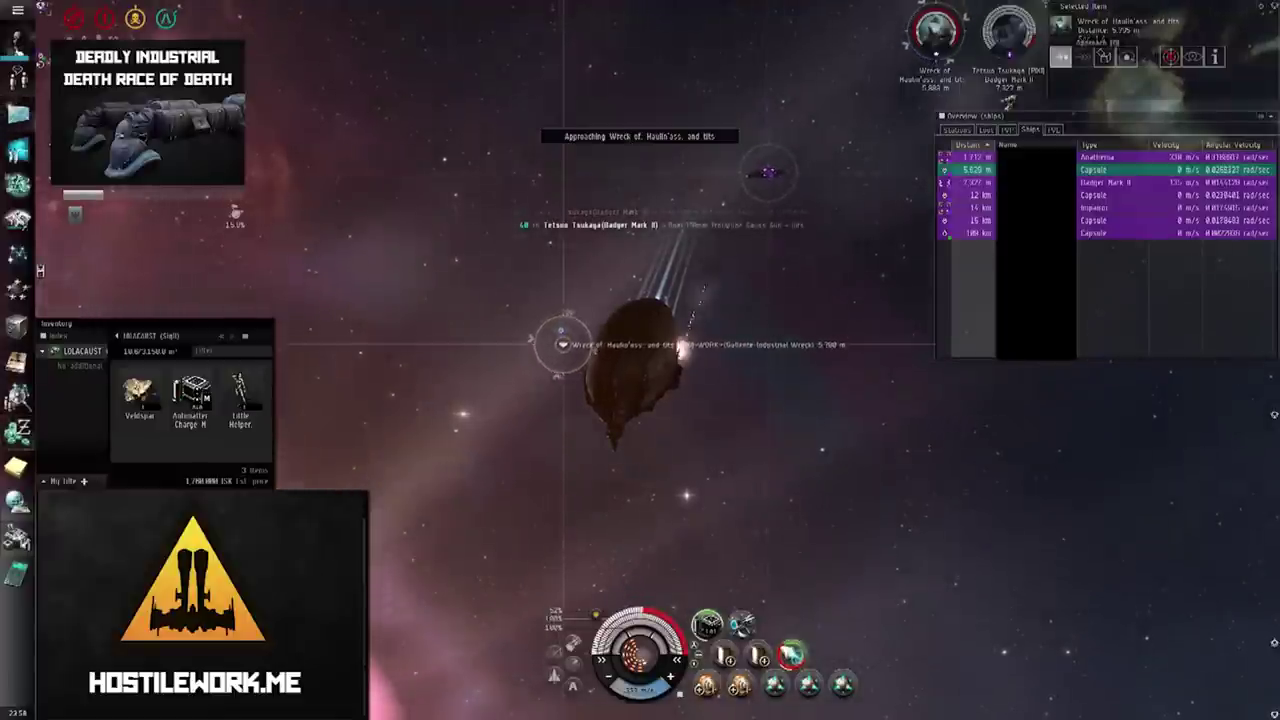